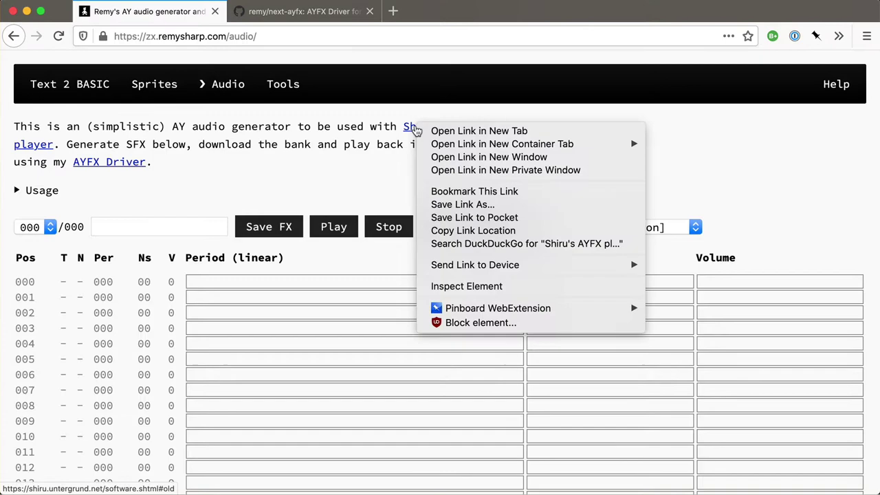
# Step: Open the Shiru's AYFX player link in a new tab showing Shiru's software list with AYFX Editor v0.6
pyautogui.rightClick(418, 128)
pyautogui.click(421, 130)
pyautogui.click(289, 19)
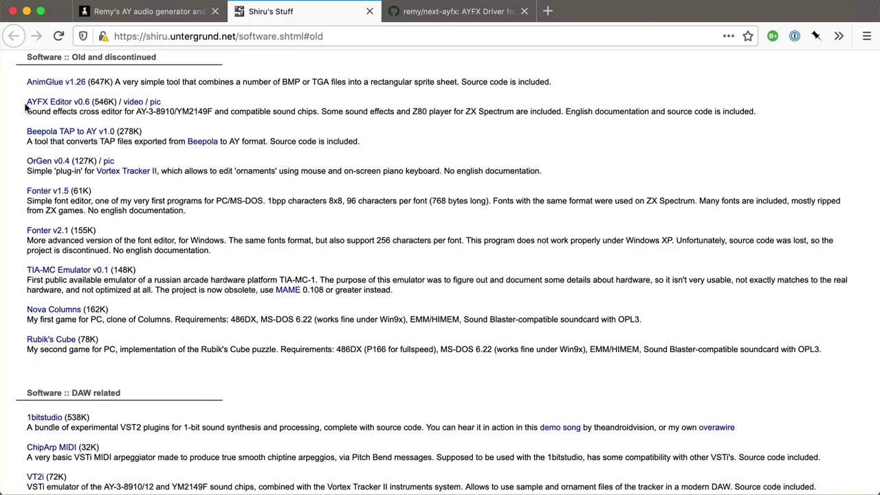
# Step: Close the Shiru's Stuff tab to return to Remy's AY audio generator
pyautogui.click(368, 12)
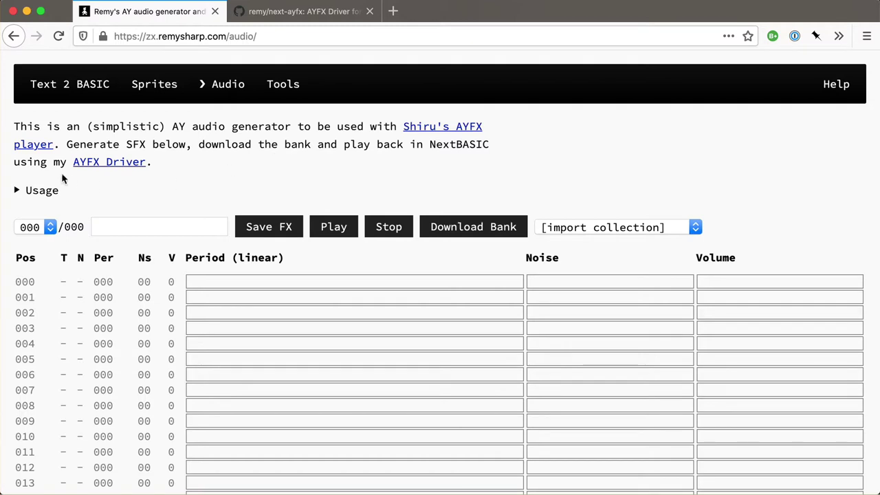
# Step: Expand Usage, read through the column explanations and Keyboard Shortcuts, then return to the top
pyautogui.click(38, 191)
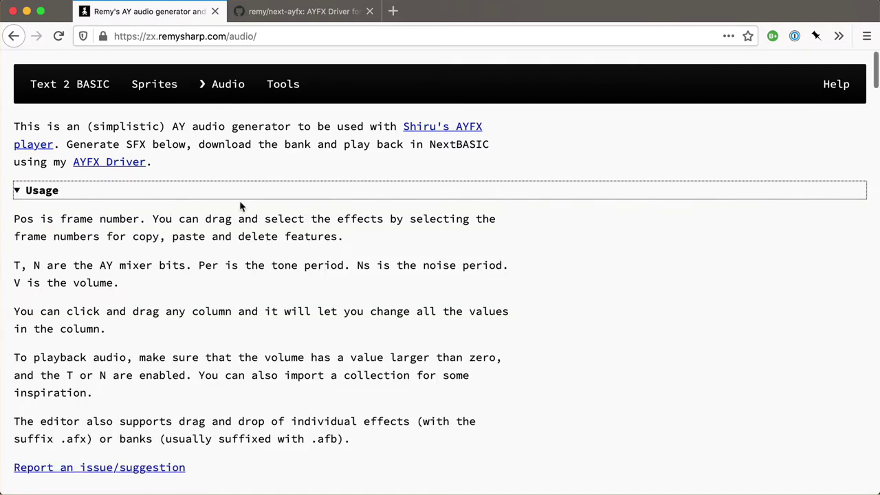
pyautogui.scroll(-2, 268, 220)
pyautogui.scroll(-2, 286, 235)
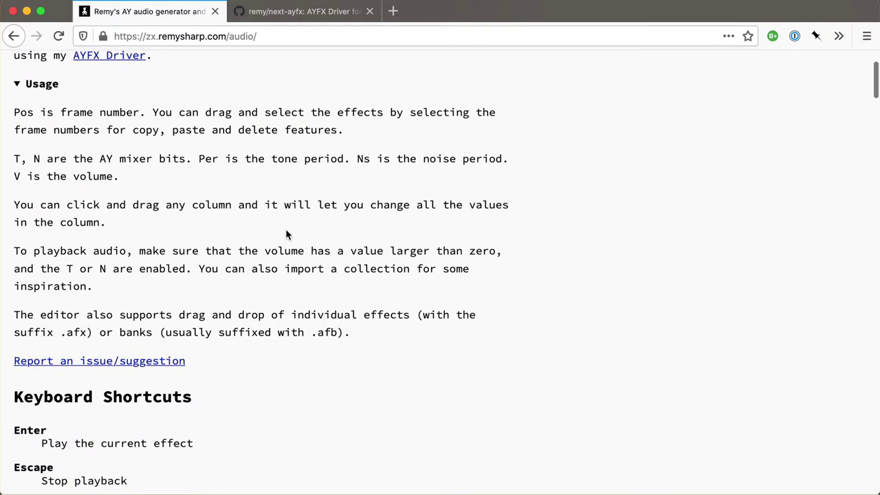
pyautogui.scroll(-8, 366, 197)
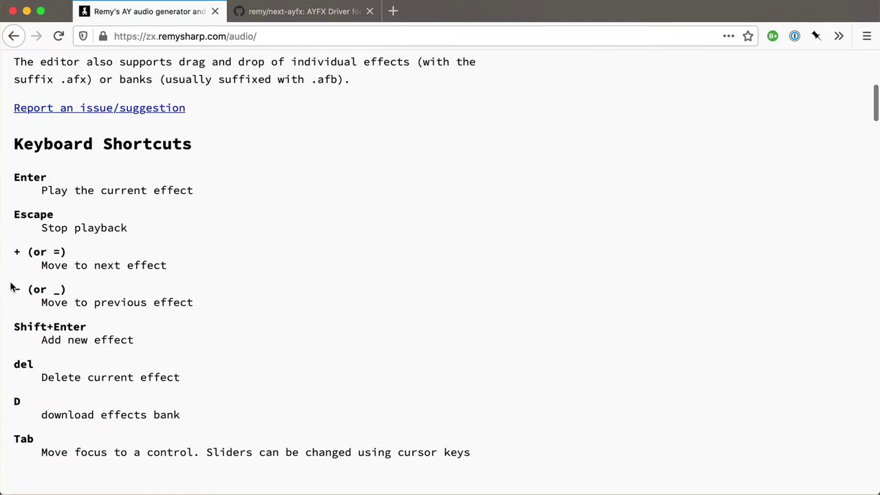
pyautogui.scroll(-2, 252, 310)
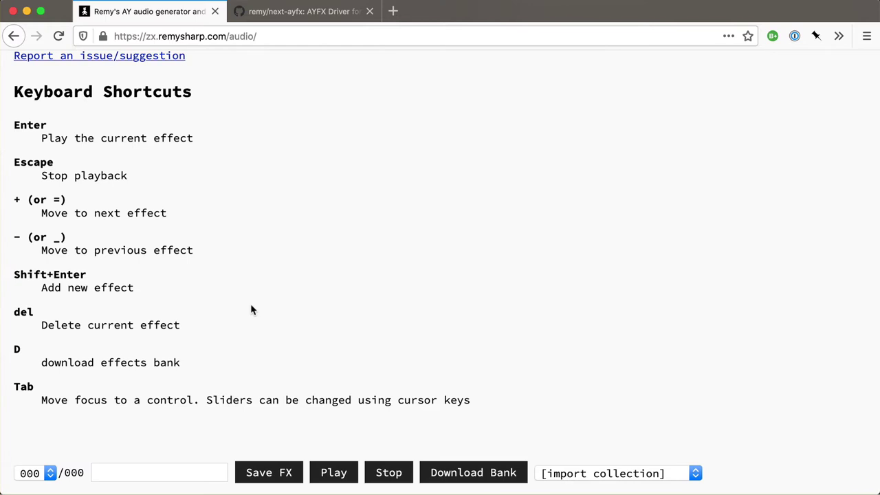
pyautogui.scroll(-1, 251, 309)
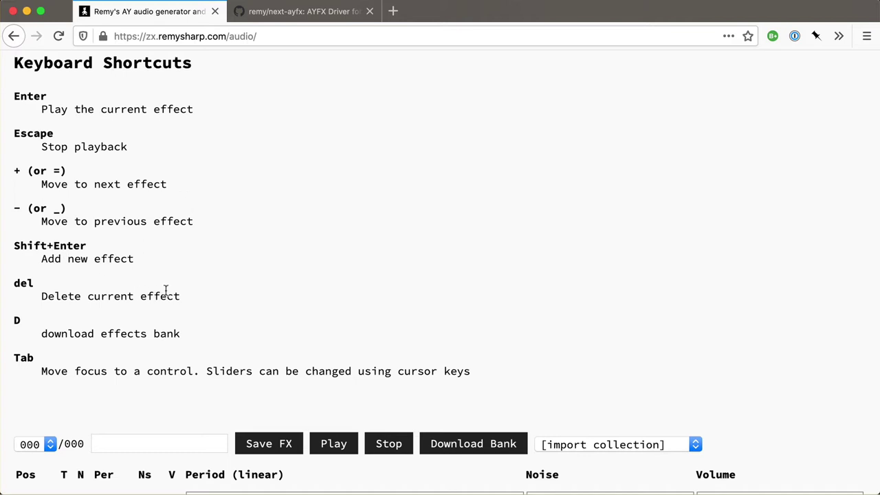
pyautogui.scroll(1, 169, 302)
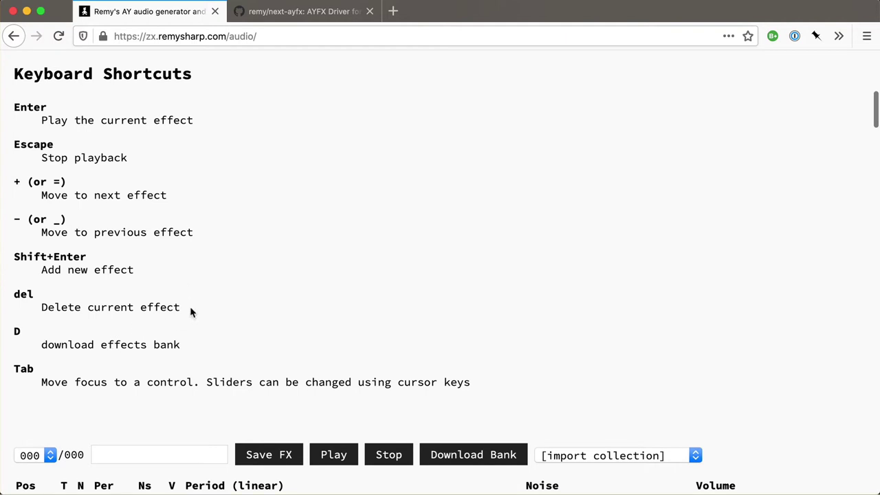
pyautogui.scroll(10, 190, 311)
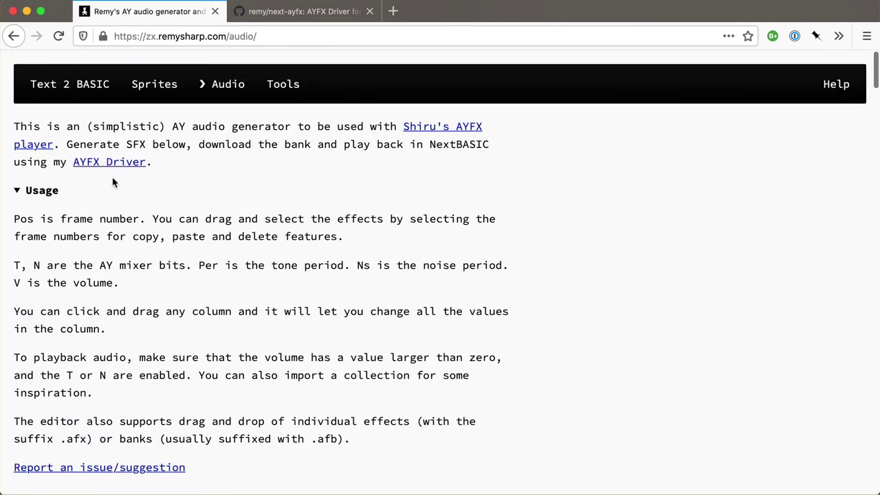
# Step: Collapse the Usage help text
pyautogui.click(67, 194)
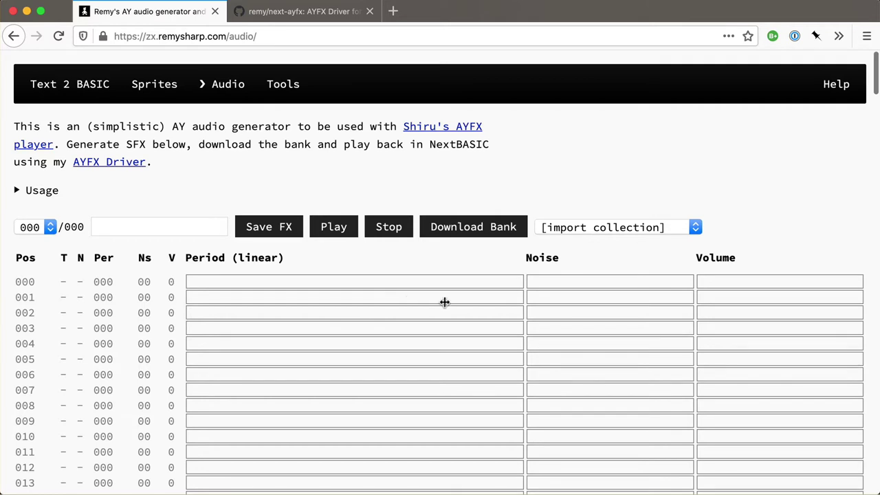
pyautogui.scroll(-3, 445, 302)
pyautogui.scroll(3, 444, 300)
# Step: Draw tone periods from 8BC down to 68B into frames 000–010 and play the effect
pyautogui.press('Tab')
pyautogui.press('Tab')
pyautogui.press('Tab')
pyautogui.press('Tab')
pyautogui.press('Tab')
pyautogui.press('Tab')
pyautogui.hotkey('shift', 'Tab')
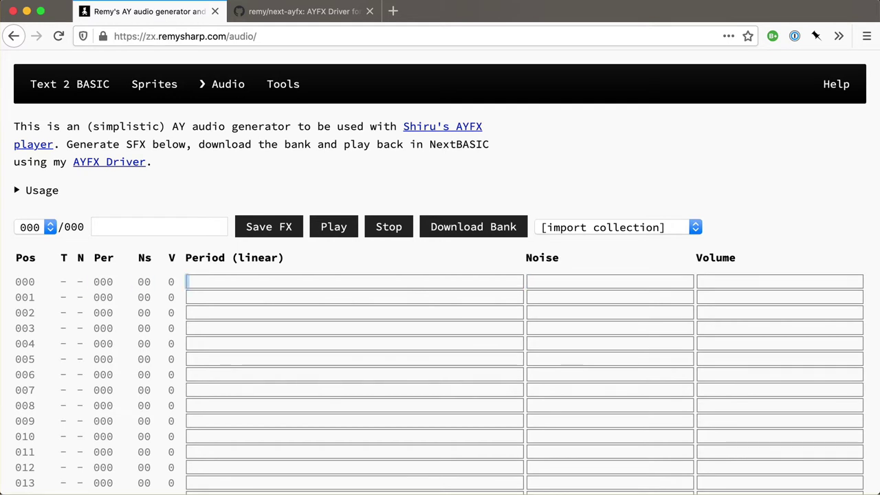
pyautogui.click(304, 255)
pyautogui.moveTo(361, 281)
pyautogui.mouseDown()
pyautogui.moveTo(329, 329)
pyautogui.moveTo(386, 432)
pyautogui.moveTo(365, 434)
pyautogui.mouseUp()
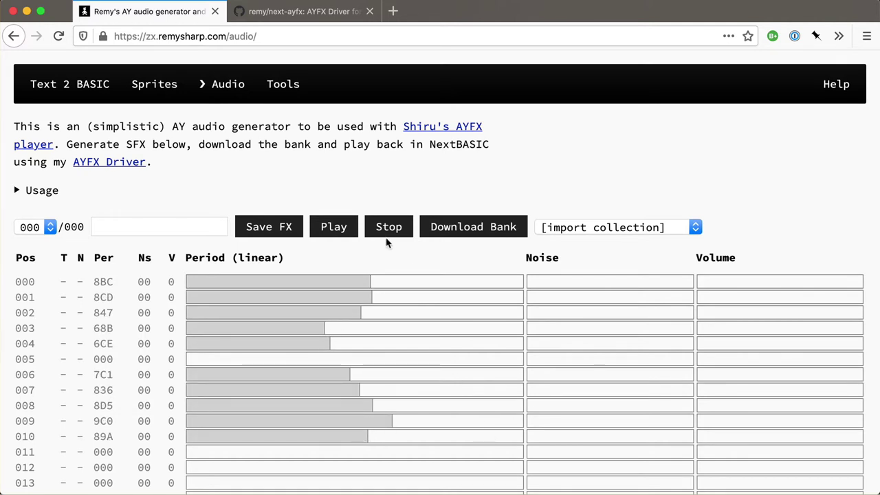
pyautogui.click(344, 228)
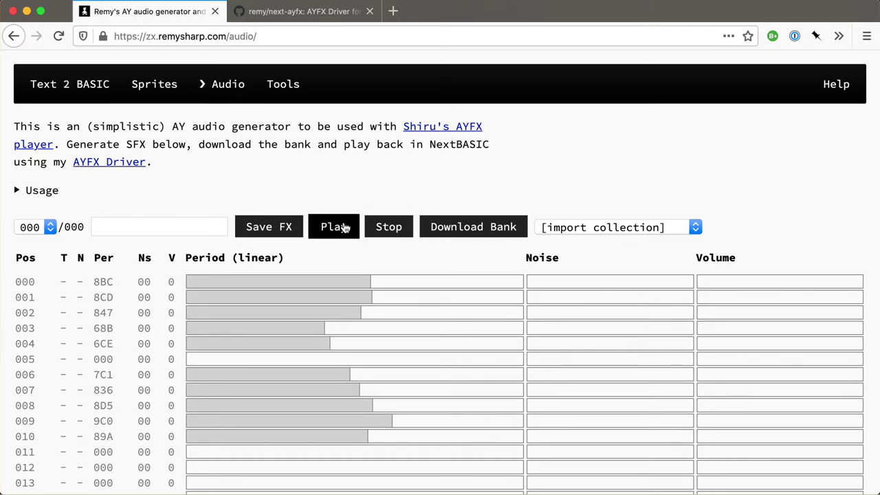
# Step: Add volume and tone to frames 000–010, then redraw periods as a rising sweep from 075 to 1DD
pyautogui.moveTo(825, 282); pyautogui.dragTo(815, 434)
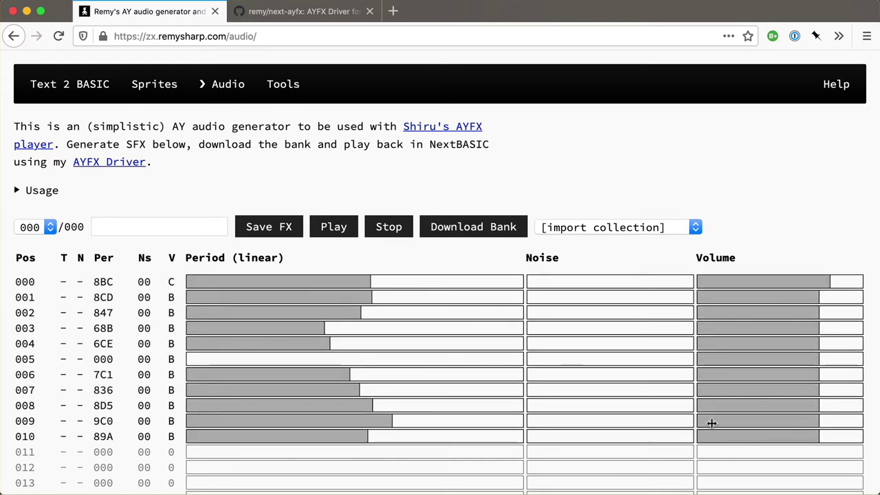
pyautogui.click(335, 234)
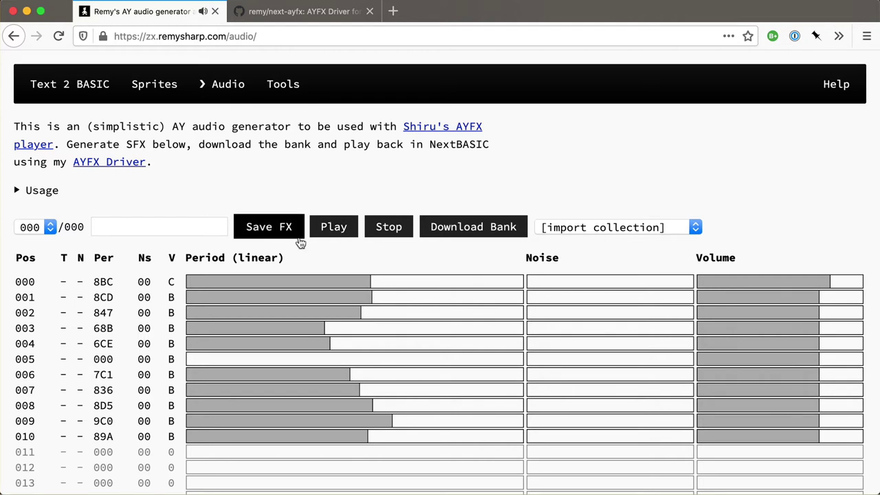
pyautogui.moveTo(65, 286); pyautogui.dragTo(63, 439)
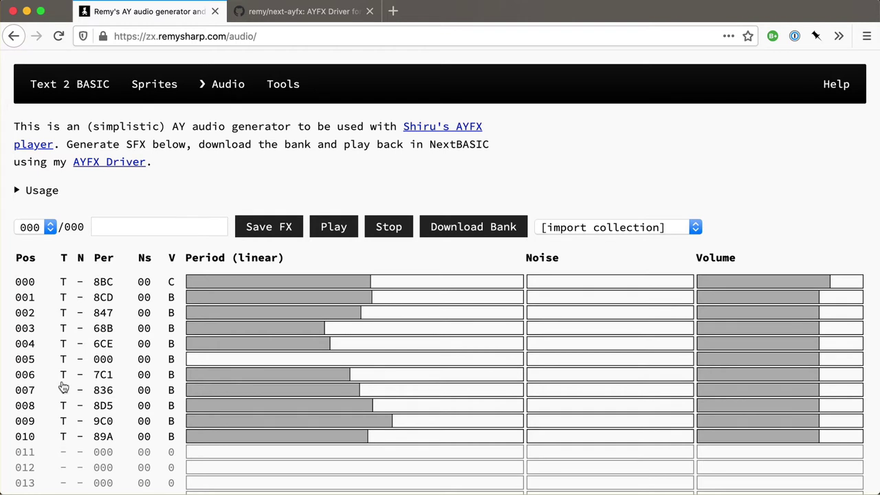
pyautogui.click(322, 236)
pyautogui.moveTo(211, 282)
pyautogui.mouseDown()
pyautogui.moveTo(202, 317)
pyautogui.moveTo(206, 440)
pyautogui.mouseUp()
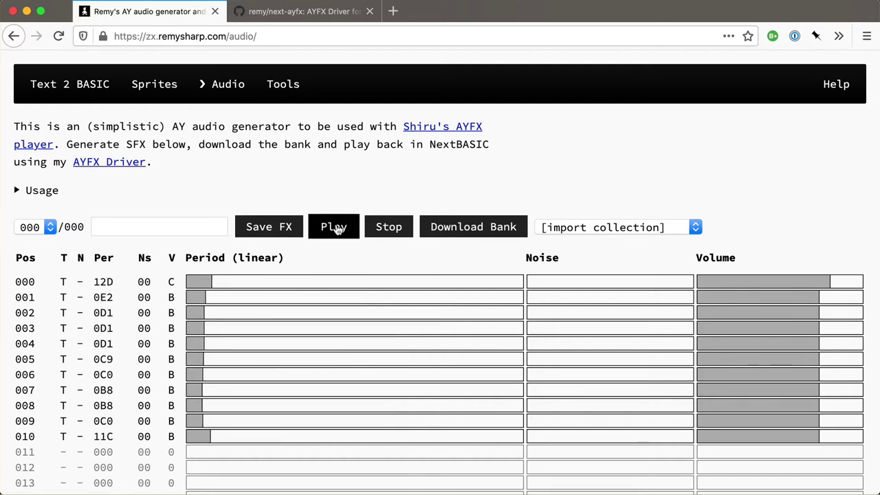
pyautogui.moveTo(194, 281)
pyautogui.mouseDown()
pyautogui.moveTo(200, 382)
pyautogui.moveTo(225, 438)
pyautogui.mouseUp()
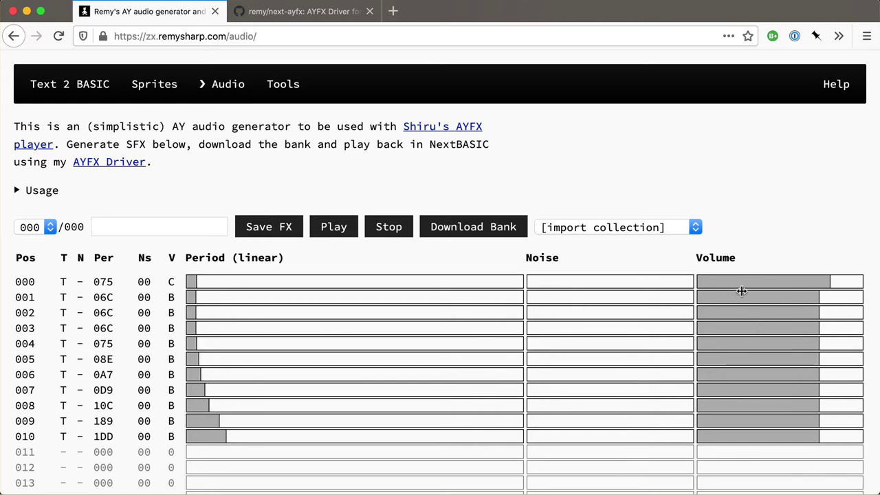
# Step: Reshape frame volumes, lowering early frames to 1 and frames 007–010 to 5, then audition
pyautogui.click(709, 284)
pyautogui.moveTo(708, 313); pyautogui.dragTo(710, 343)
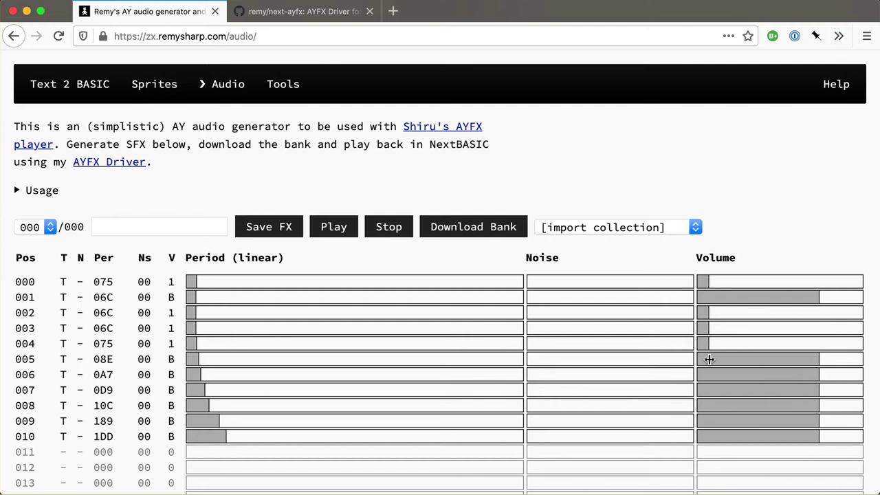
pyautogui.click(709, 359)
pyautogui.moveTo(752, 389); pyautogui.dragTo(750, 436)
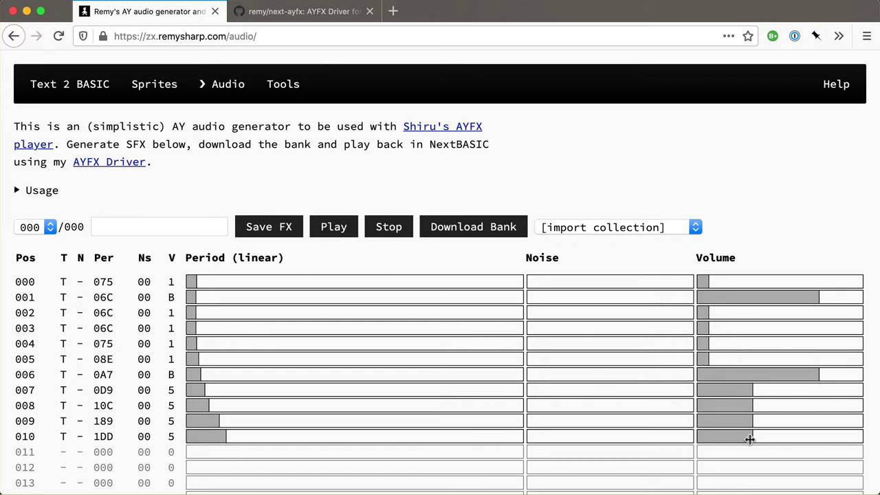
pyautogui.click(331, 229)
# Step: Draw noise values 29–66 with noise enabled on frames 000–010, and set volume to full C
pyautogui.moveTo(548, 284)
pyautogui.mouseDown()
pyautogui.moveTo(571, 298)
pyautogui.moveTo(585, 340)
pyautogui.moveTo(592, 430)
pyautogui.mouseUp()
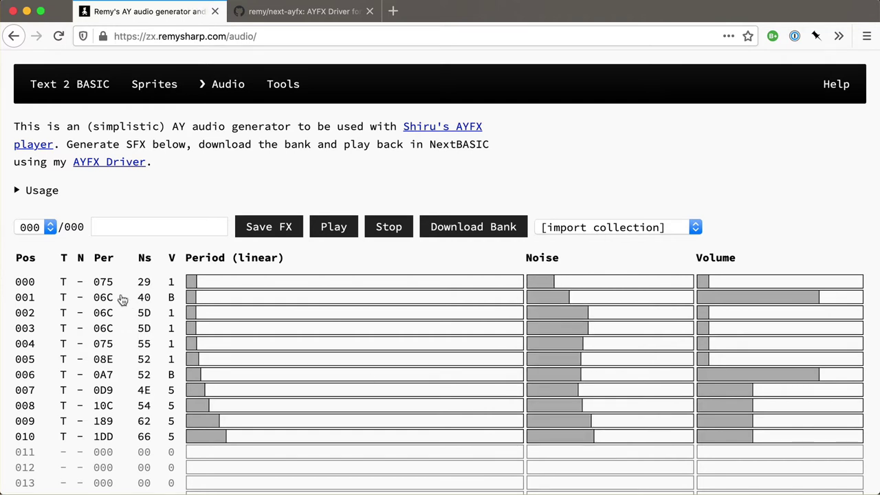
pyautogui.moveTo(80, 282); pyautogui.dragTo(80, 444)
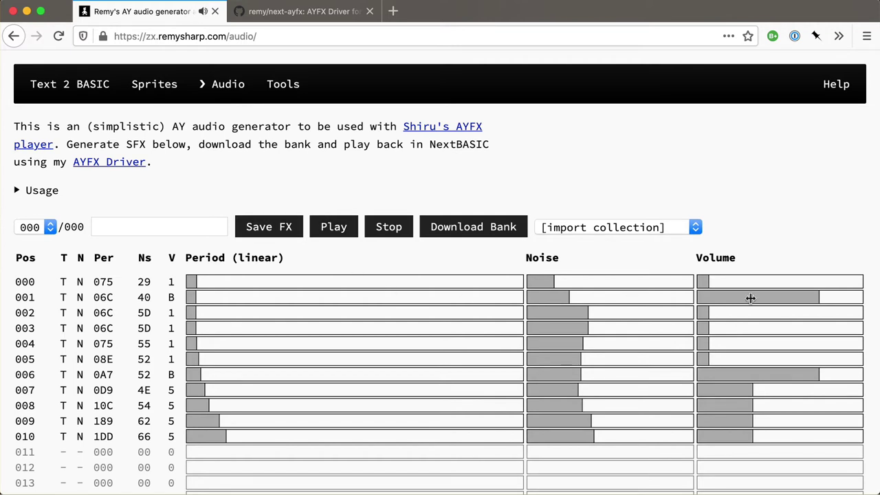
pyautogui.moveTo(819, 282); pyautogui.dragTo(822, 438)
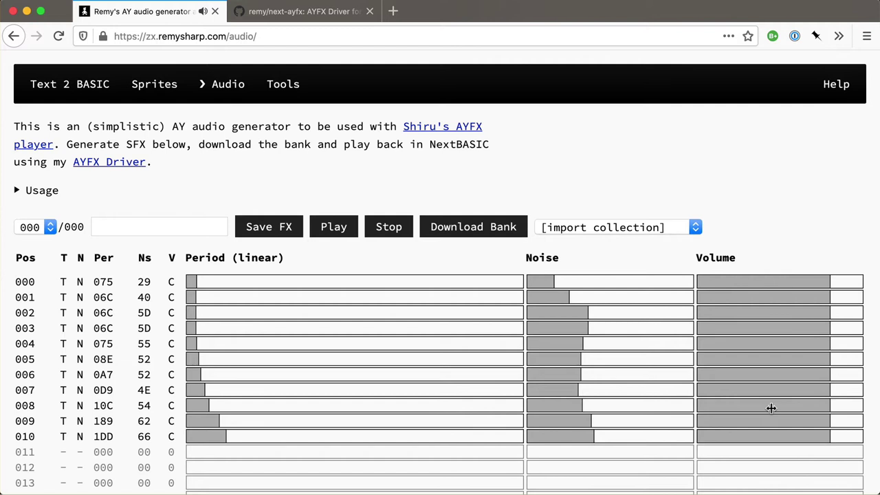
# Step: Audition the effect, then switch to the new empty effect 001
pyautogui.click(332, 229)
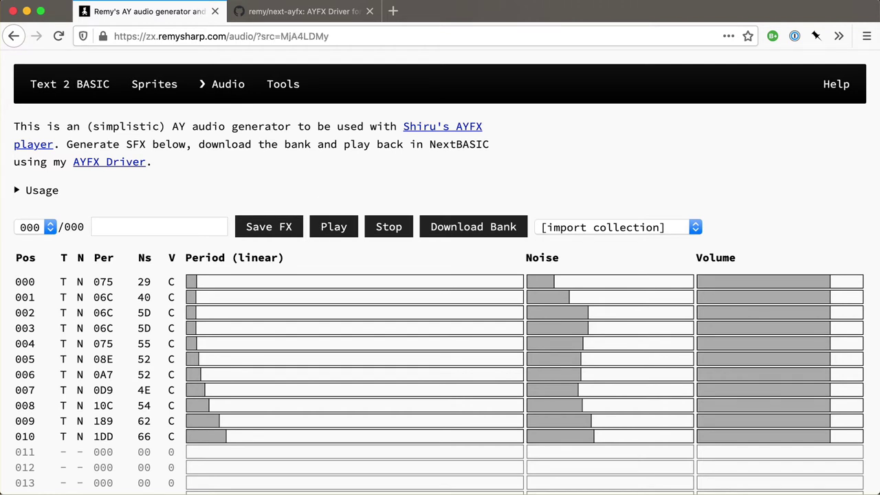
pyautogui.click(38, 230)
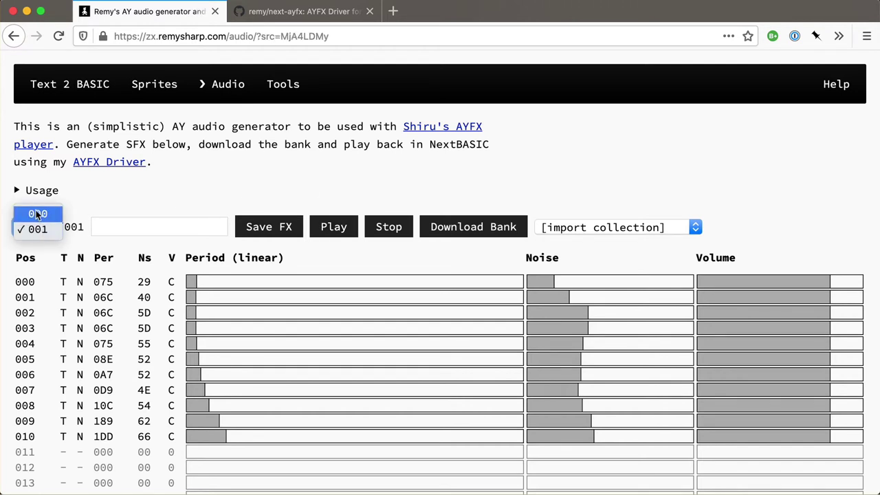
pyautogui.click(38, 215)
pyautogui.click(37, 227)
pyautogui.click(34, 245)
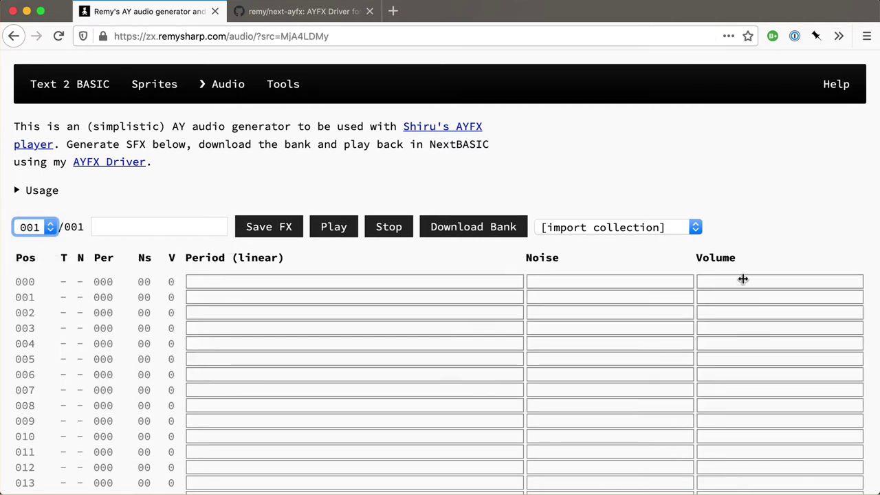
# Step: Draw volume, tone periods 284–1F6 and tone flags into effect 001's first frames, then reload effect 000
pyautogui.moveTo(743, 282); pyautogui.dragTo(717, 360)
pyautogui.moveTo(226, 283); pyautogui.dragTo(229, 329)
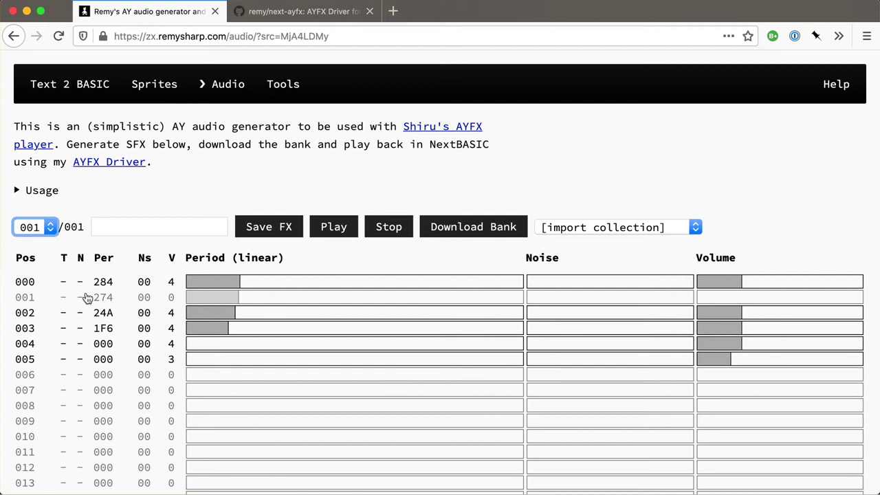
pyautogui.click(68, 285)
pyautogui.moveTo(68, 286); pyautogui.dragTo(67, 347)
pyautogui.click(334, 229)
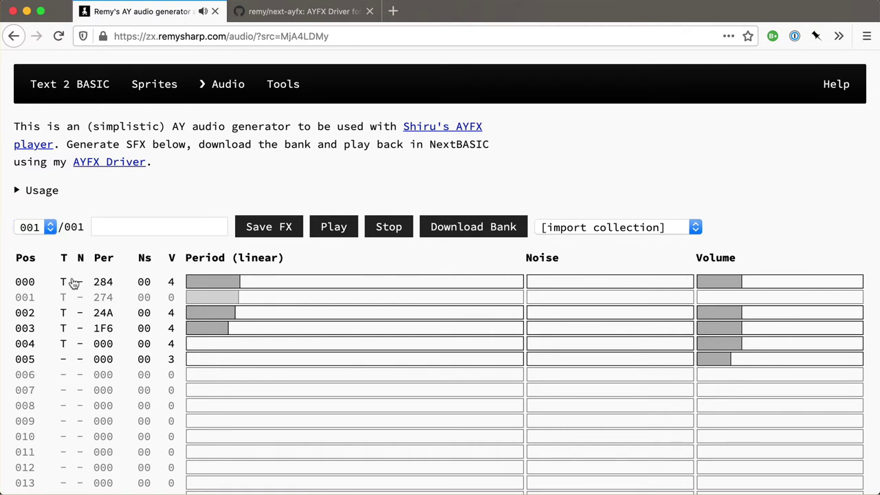
pyautogui.moveTo(727, 298); pyautogui.dragTo(808, 299)
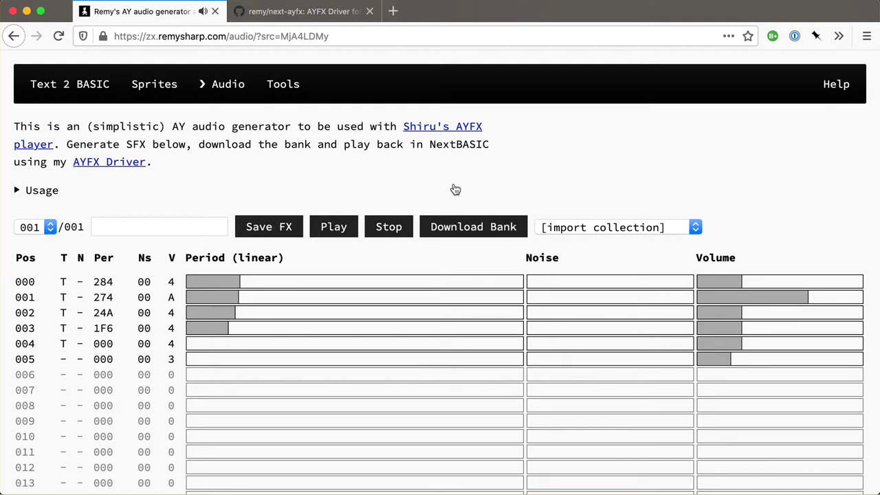
pyautogui.click(28, 231)
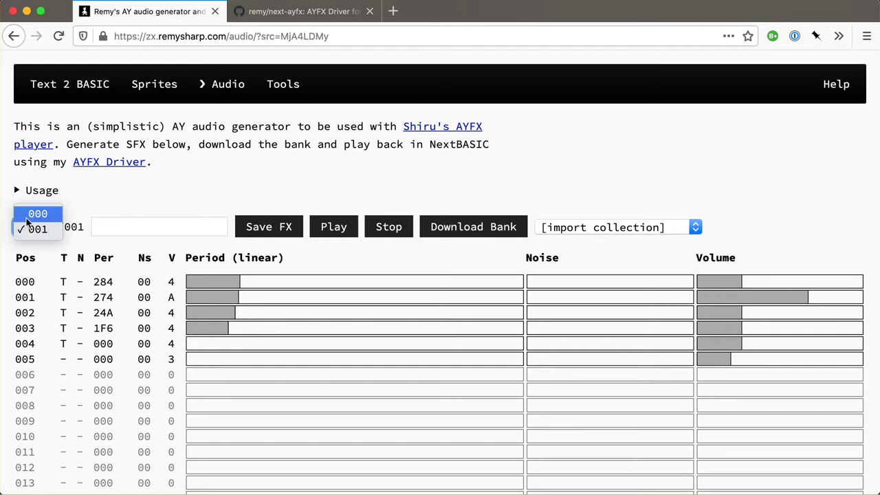
pyautogui.click(27, 220)
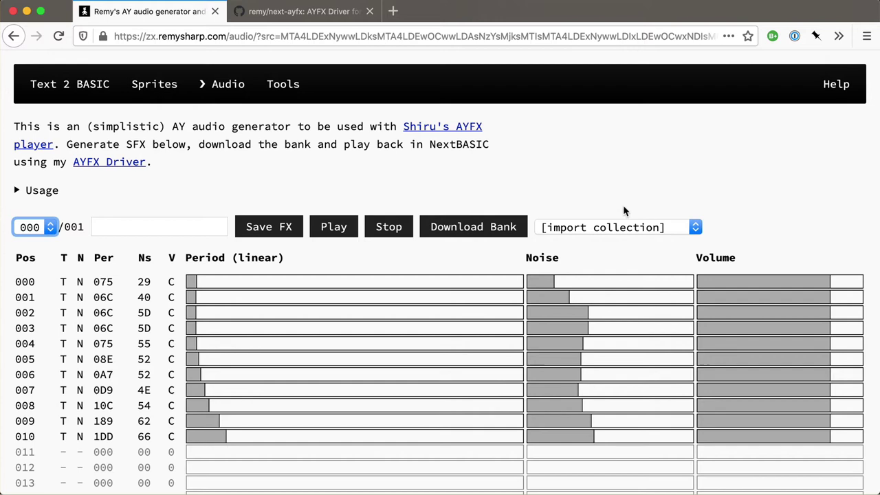
# Step: Import the Test effects (19) collection into the bank
pyautogui.click(605, 228)
pyautogui.click(601, 177)
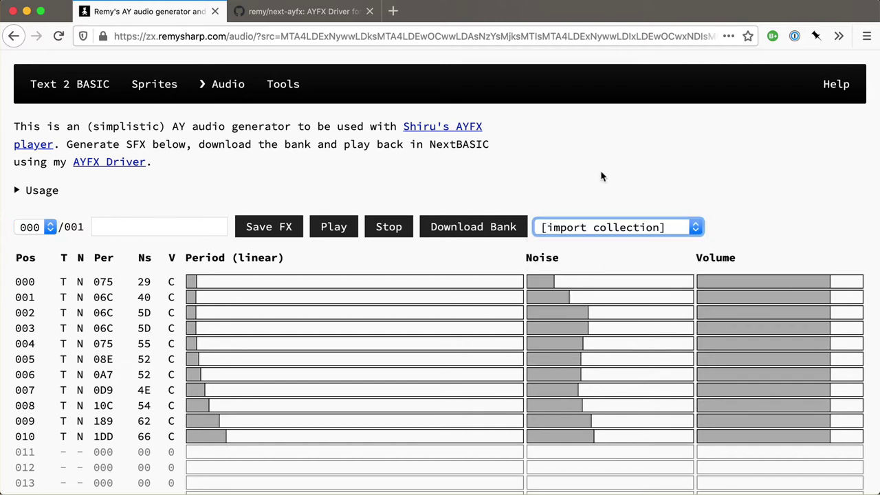
pyautogui.click(639, 188)
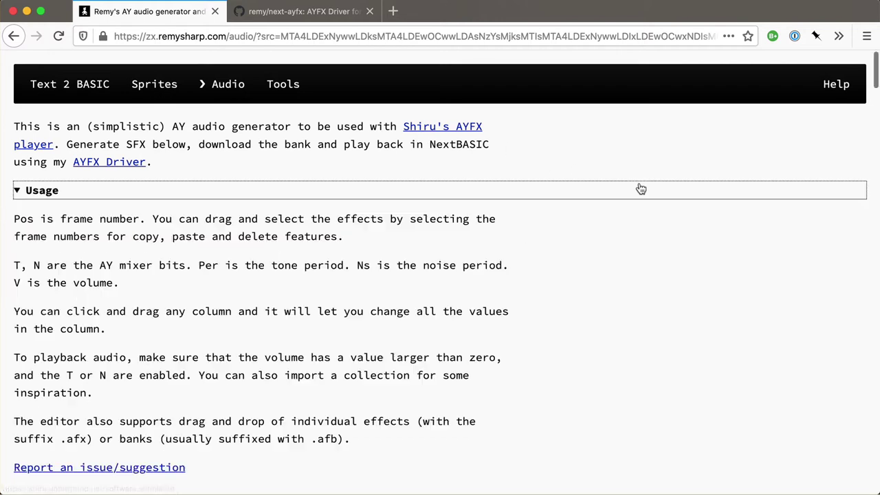
pyautogui.click(562, 195)
pyautogui.click(586, 234)
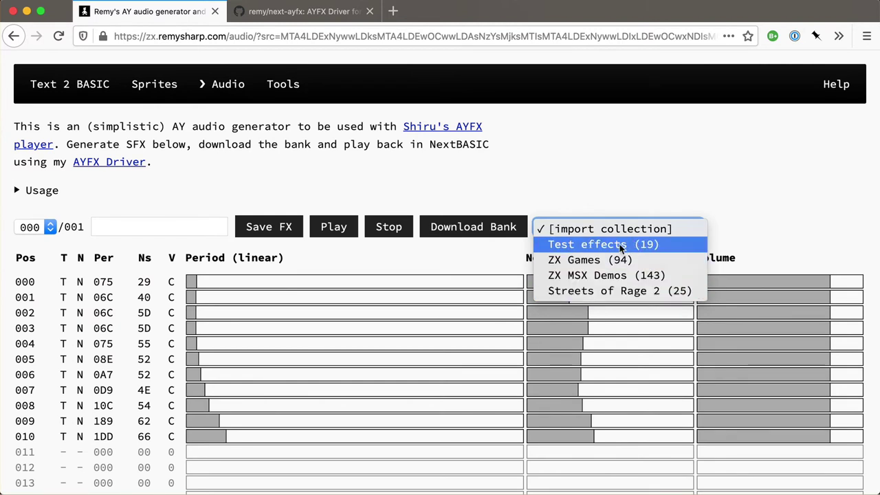
pyautogui.click(670, 246)
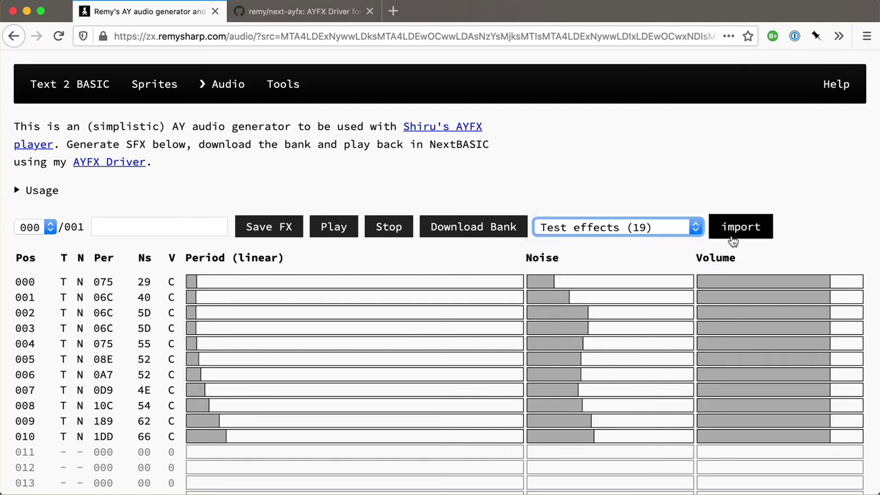
pyautogui.click(743, 233)
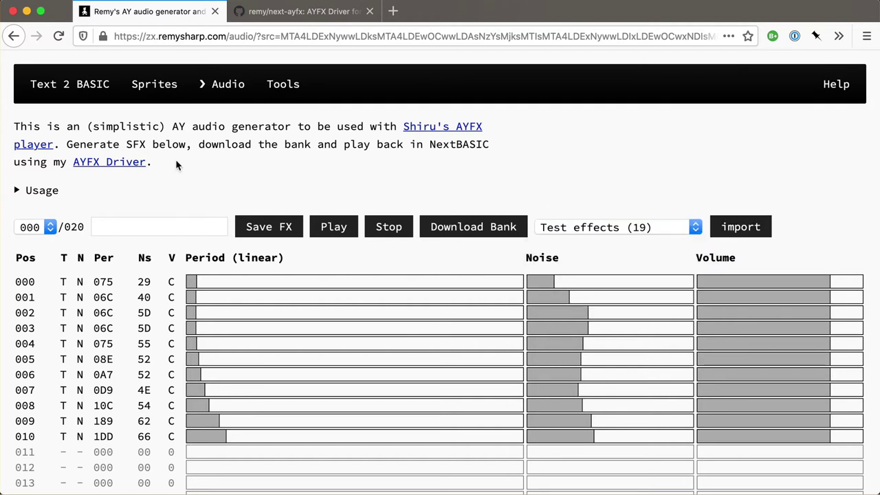
# Step: Load effect 007 test6, play it, and step through neighbouring test effects
pyautogui.click(49, 227)
pyautogui.scroll(-2, 34, 358)
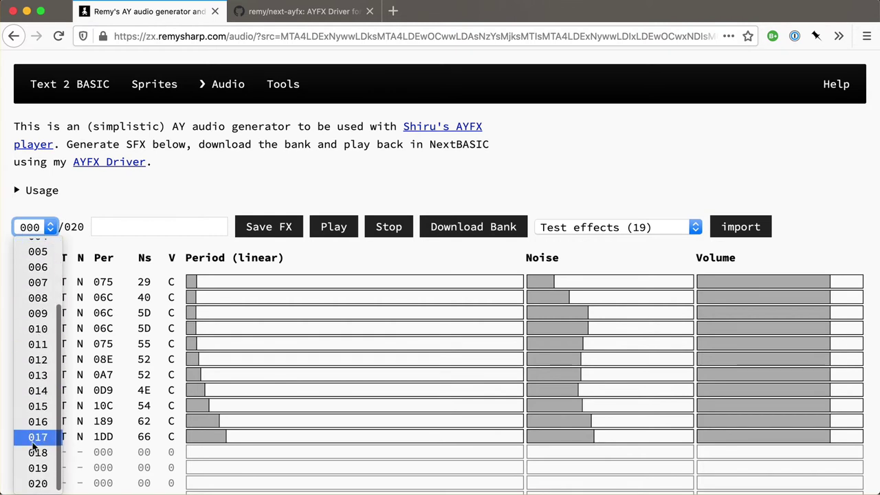
pyautogui.click(38, 282)
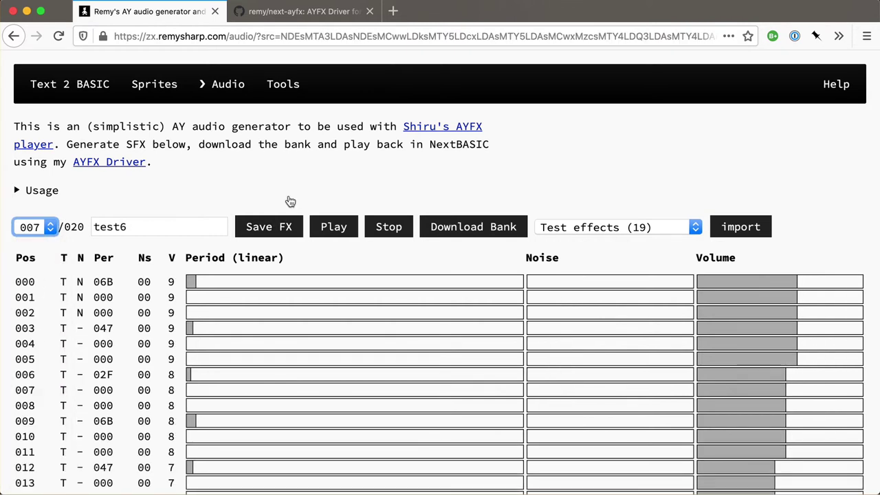
pyautogui.click(329, 235)
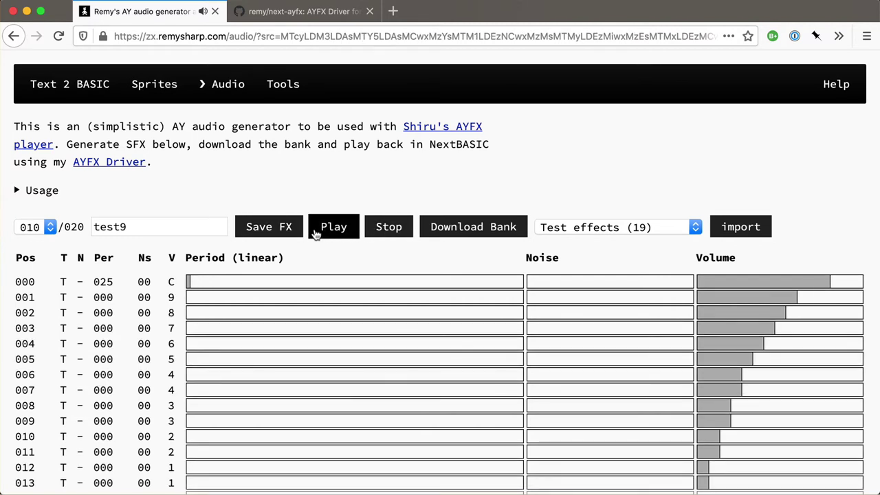
pyautogui.click(317, 233)
pyautogui.press('Down')
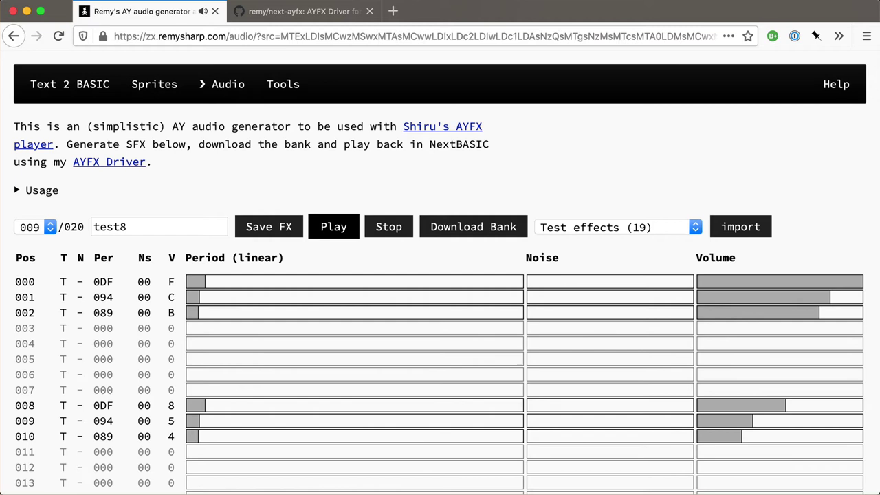
pyautogui.press('Down')
pyautogui.press('Down')
pyautogui.press('Down')
pyautogui.press('Down')
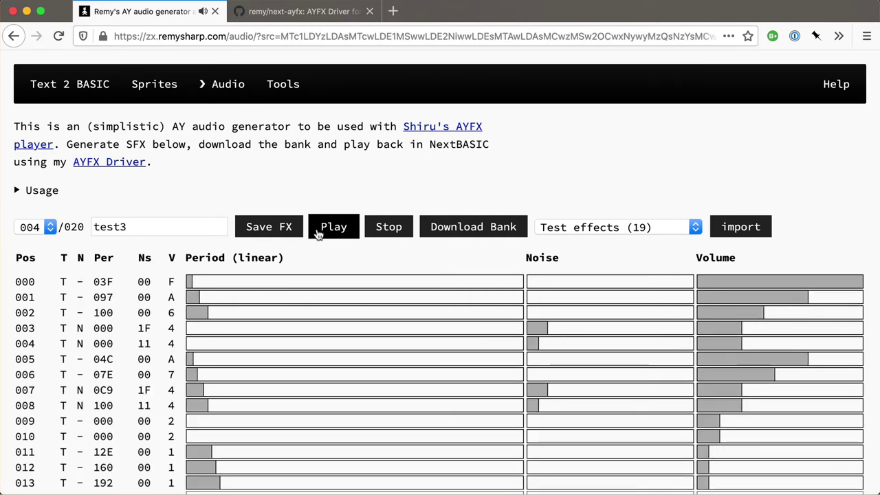
pyautogui.press('Down')
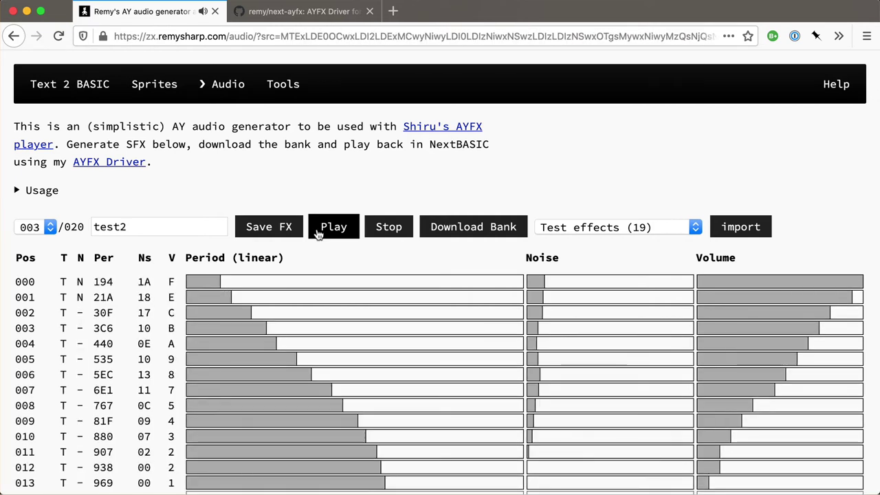
# Step: Load effect 001, then effect 002 test1, and play test1
pyautogui.click(48, 231)
pyautogui.click(35, 200)
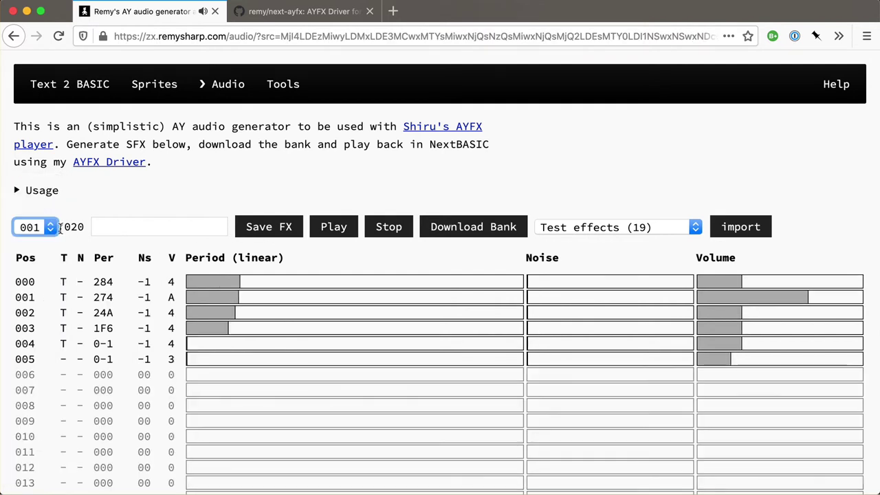
pyautogui.click(33, 229)
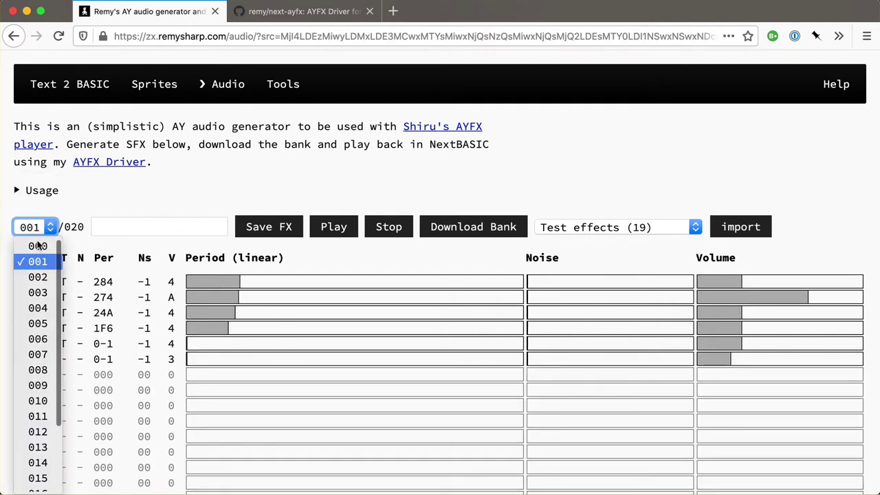
pyautogui.click(37, 278)
pyautogui.click(333, 232)
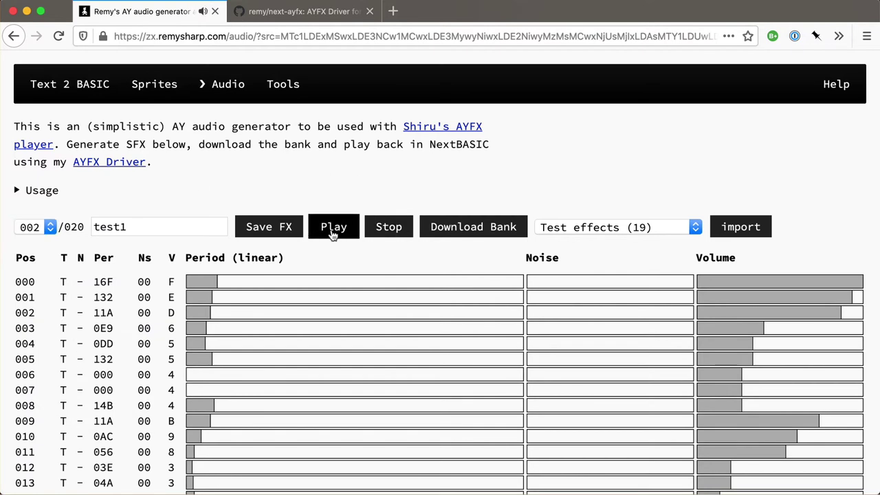
# Step: Download the bank as demo.afb, save it, and confirm the 1.3 kB file in recent downloads
pyautogui.click(476, 237)
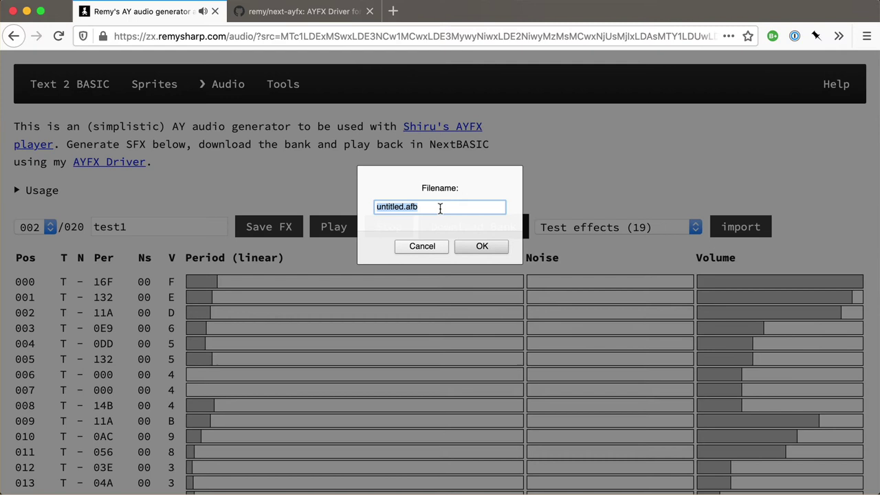
pyautogui.write('demo')
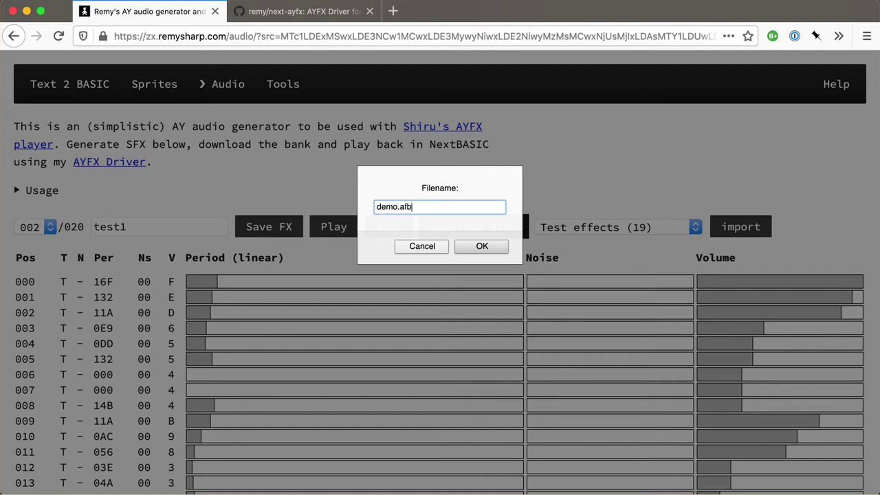
pyautogui.press('Return')
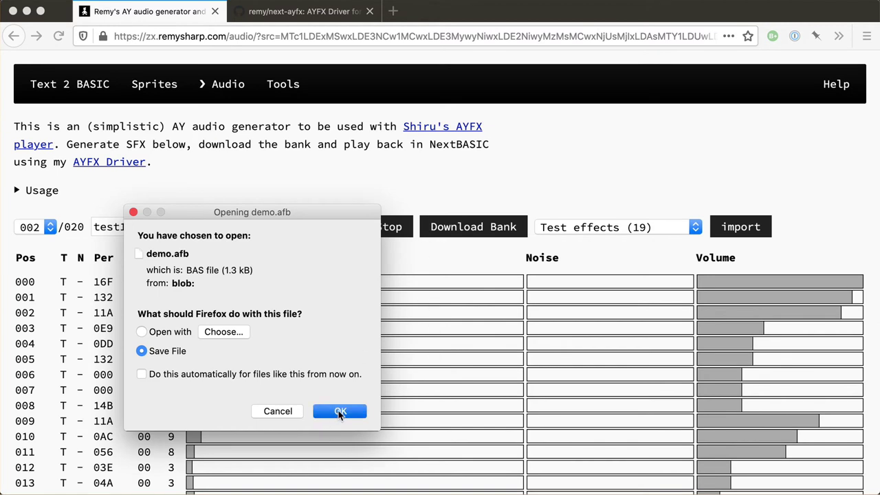
pyautogui.click(338, 410)
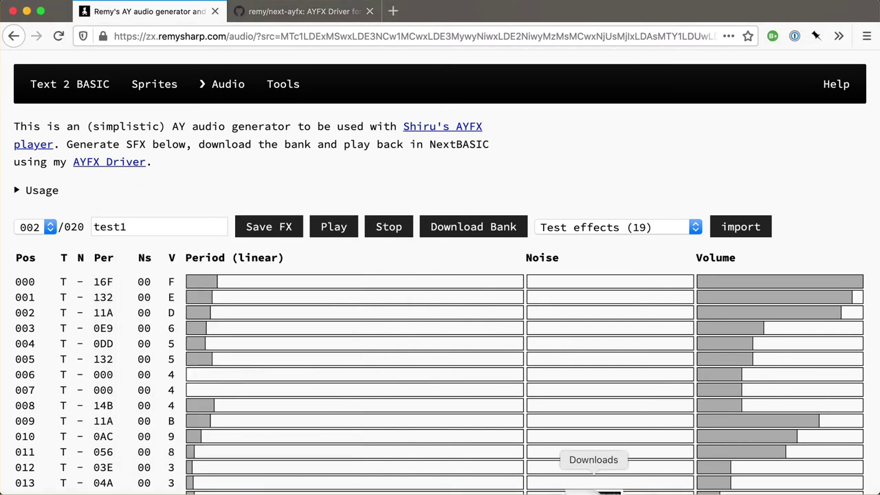
pyautogui.click(590, 488)
pyautogui.click(583, 460)
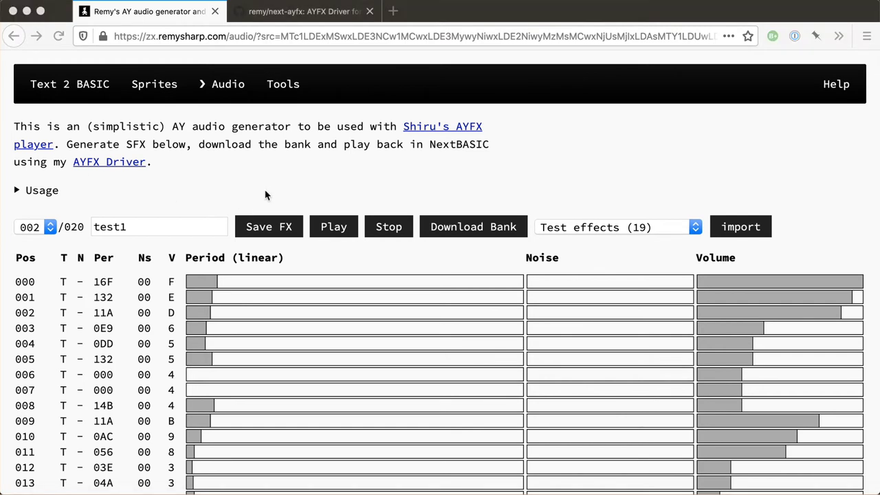
pyautogui.press('super+Tab')
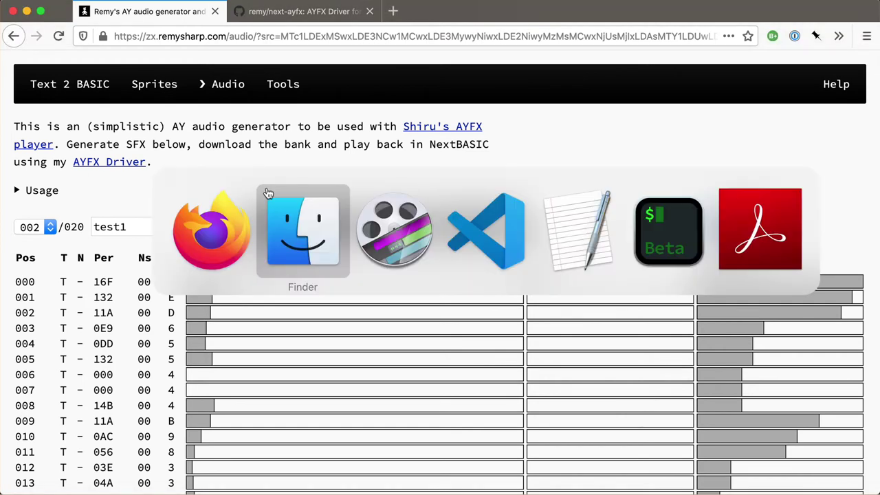
pyautogui.press('super+Tab')
pyautogui.press('super+Tab')
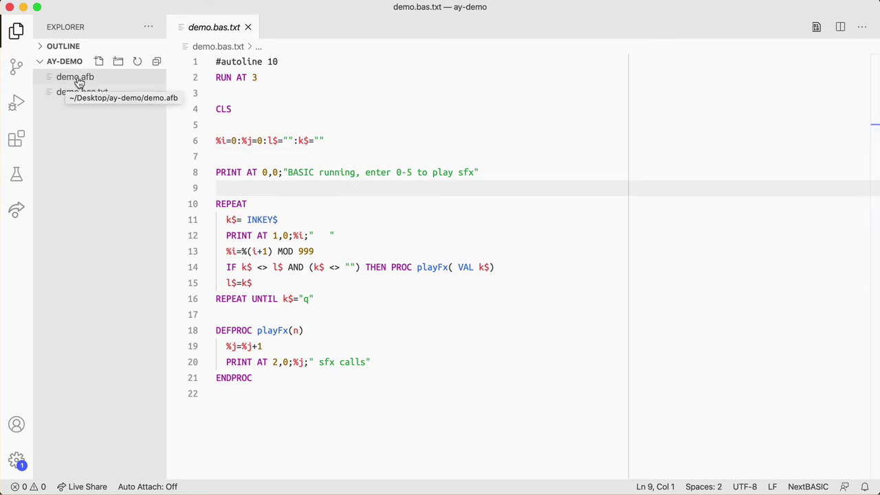
pyautogui.click(298, 209)
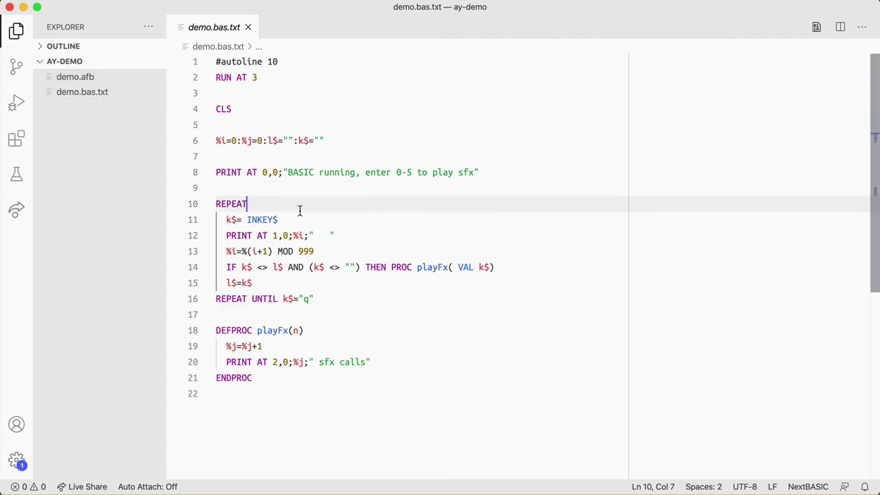
pyautogui.keyDown('shift'); pyautogui.click(236, 90); pyautogui.keyUp('shift')
pyautogui.keyDown('shift'); pyautogui.click(309, 389); pyautogui.keyUp('shift')
pyautogui.press('Escape')
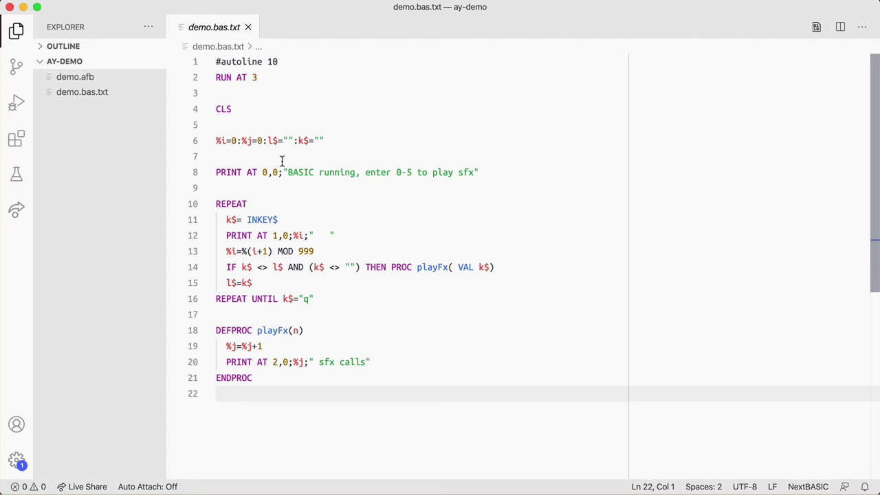
pyautogui.click(328, 277)
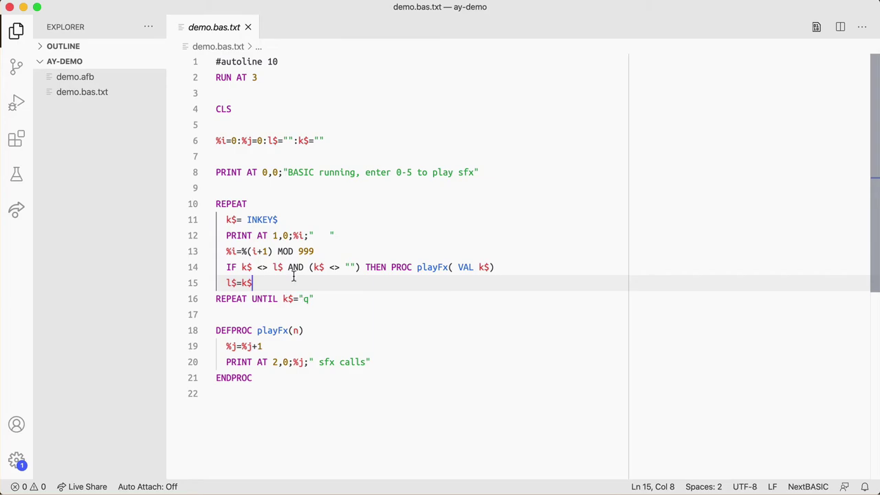
pyautogui.press('super+Tab')
# Step: Step to effect 000 and play it
pyautogui.click(50, 229)
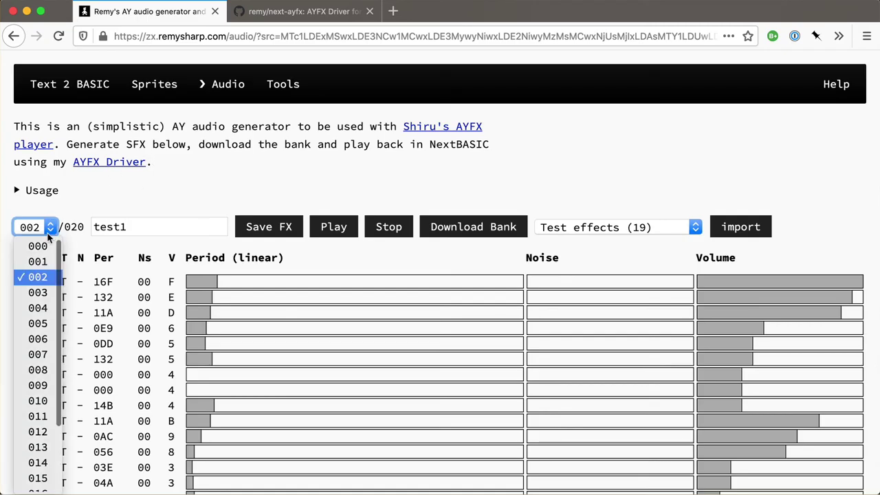
pyautogui.click(243, 280)
pyautogui.press('Up')
pyautogui.press('Up')
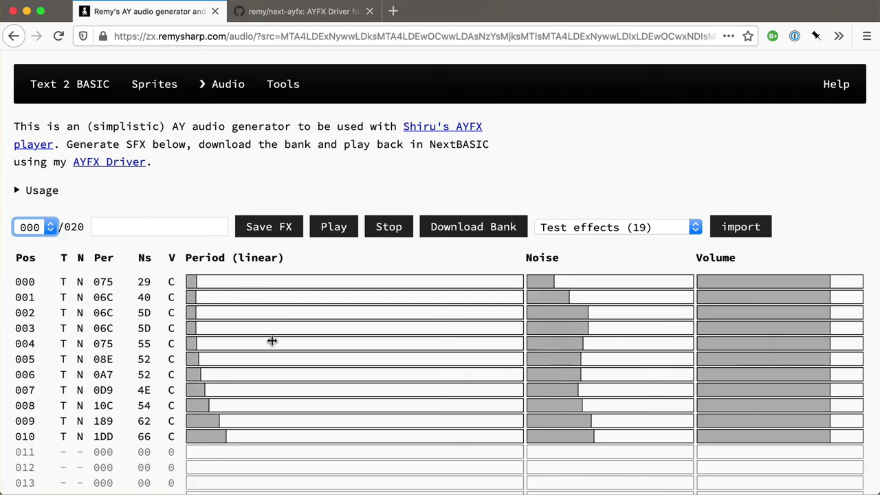
pyautogui.click(334, 227)
# Step: Load effect 009 test8 and play it, glancing at VS Code before returning
pyautogui.click(50, 228)
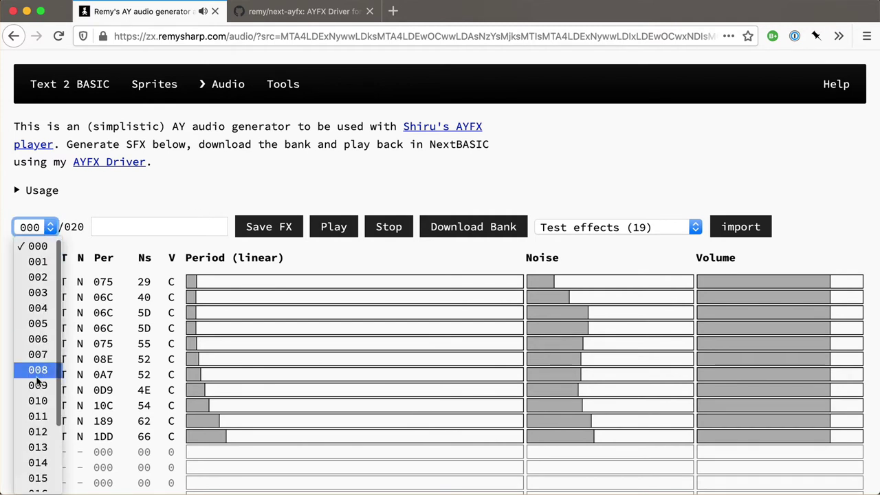
pyautogui.click(37, 385)
pyautogui.click(336, 230)
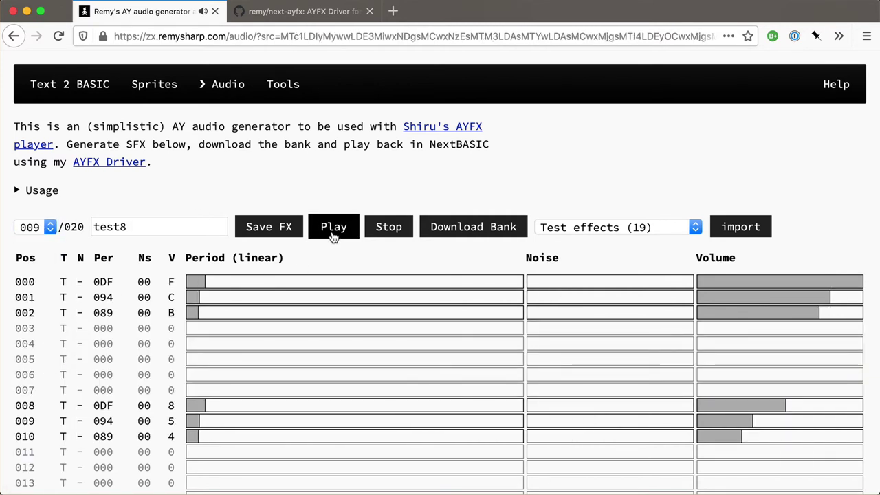
pyautogui.press('super+Tab')
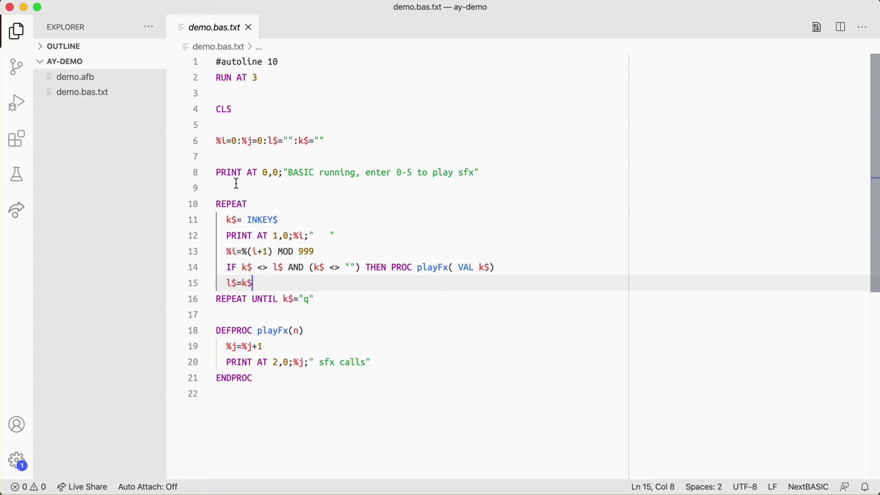
pyautogui.press('super+Tab')
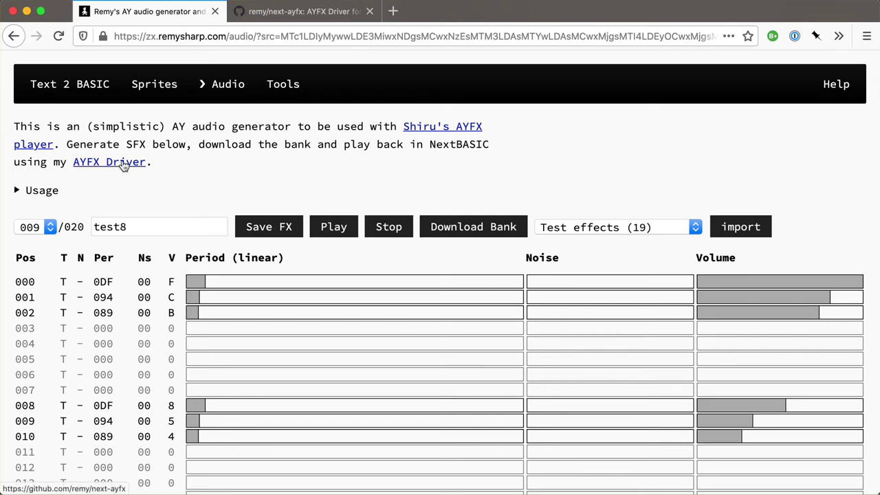
# Step: Open the v1.0.1 release page of the next-ayfx repository on GitHub
pyautogui.click(297, 12)
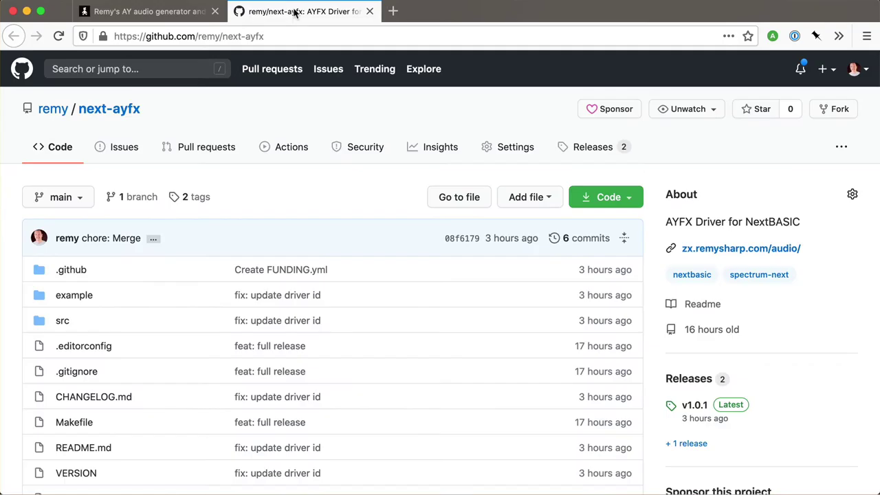
pyautogui.click(158, 11)
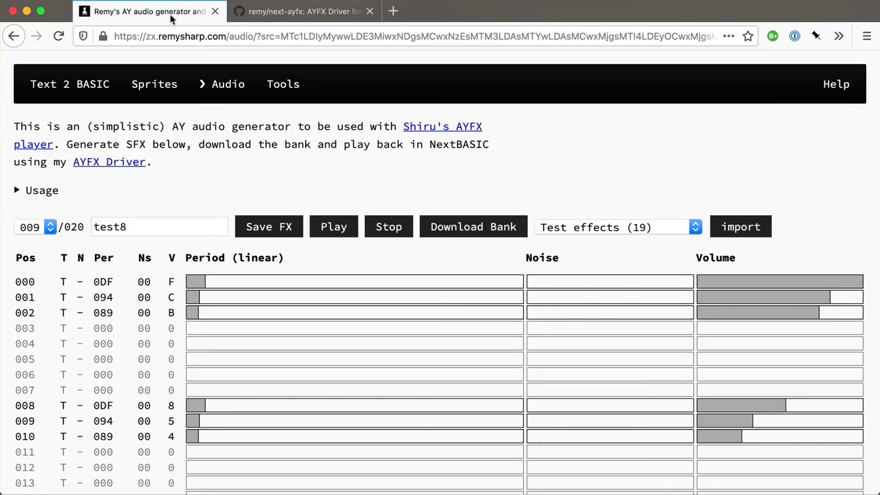
pyautogui.click(336, 14)
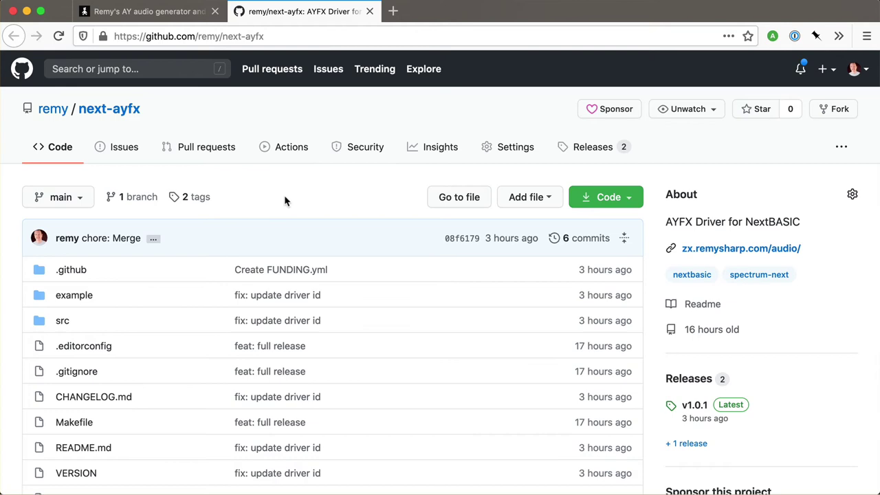
pyautogui.scroll(-2, 679, 382)
pyautogui.scroll(-1, 679, 383)
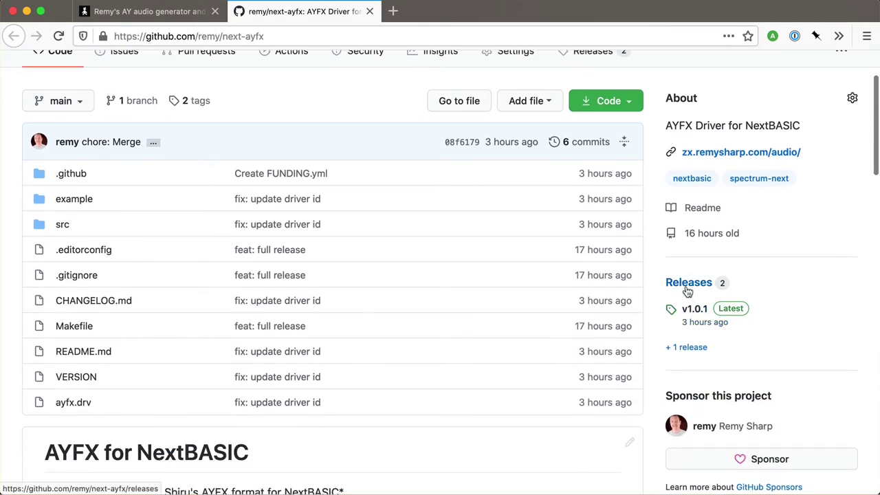
pyautogui.scroll(-6, 160, 219)
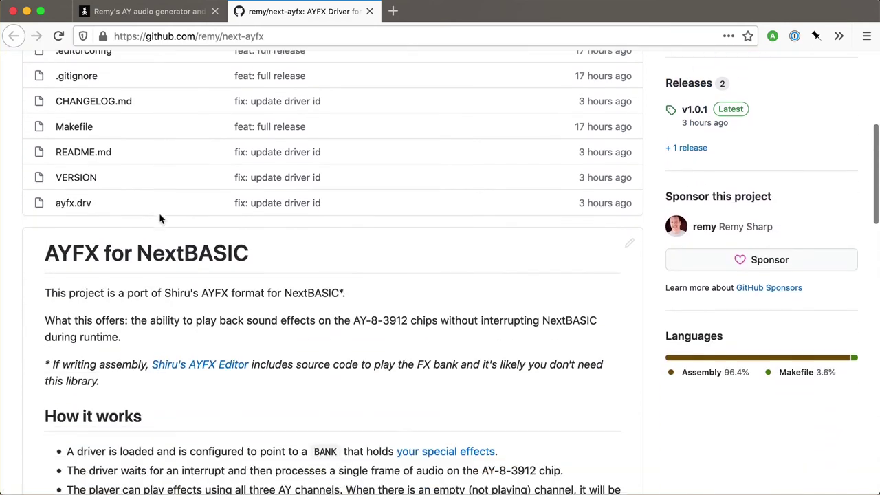
pyautogui.scroll(5, 159, 218)
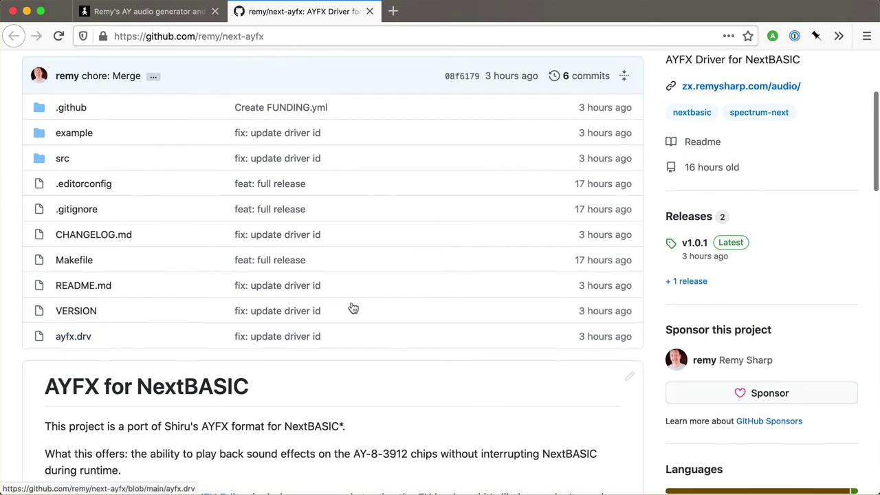
pyautogui.click(695, 244)
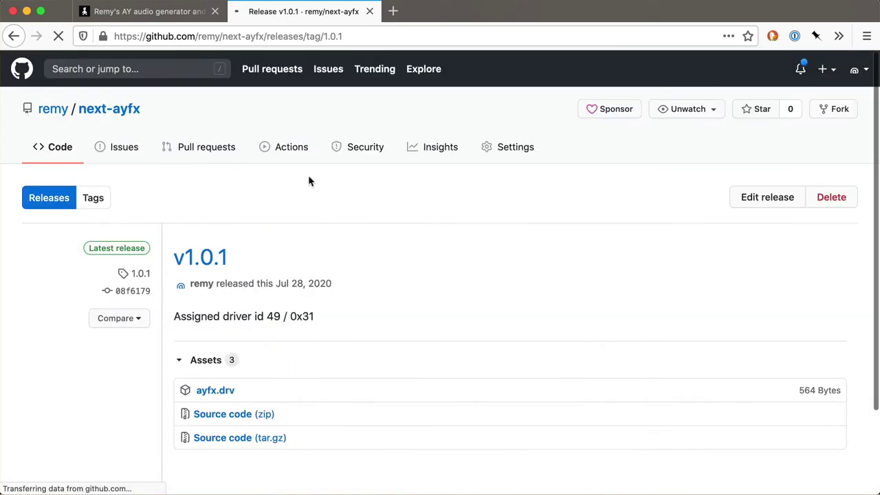
# Step: Download the ayfx.drv asset, save it to disk, and confirm it in recent downloads
pyautogui.click(210, 340)
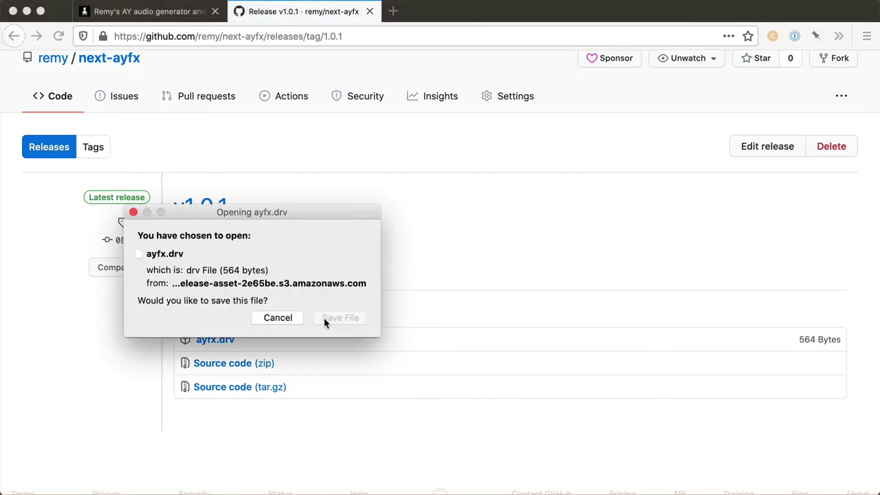
pyautogui.click(330, 318)
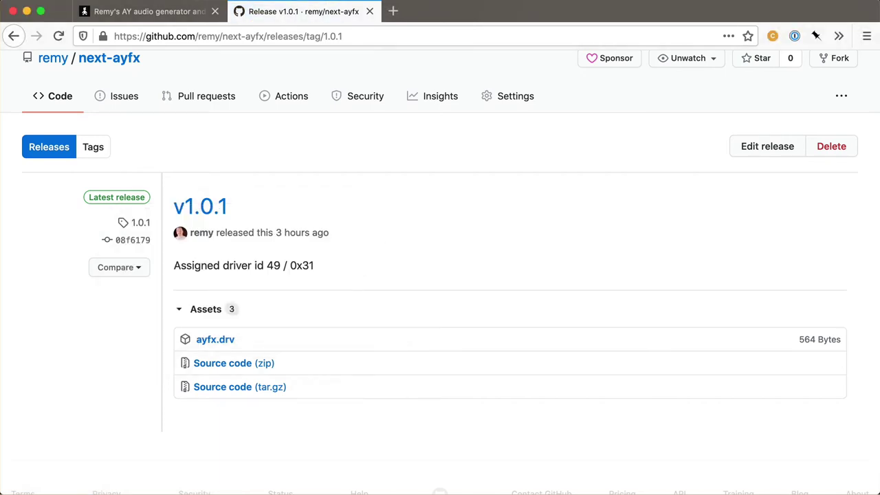
pyautogui.click(584, 489)
pyautogui.click(591, 407)
# Step: Insert an '.install "ayfx.drv"' line above CLS in demo.bas.txt
pyautogui.press('super+Tab')
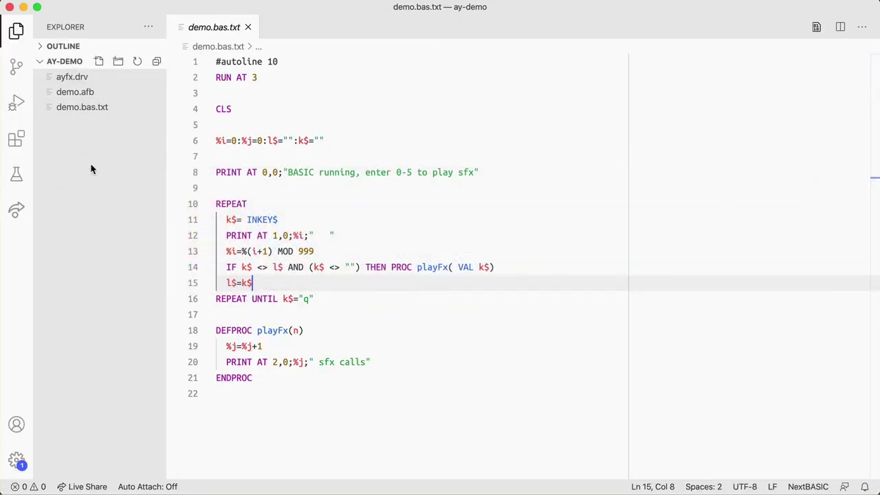
pyautogui.click(348, 141)
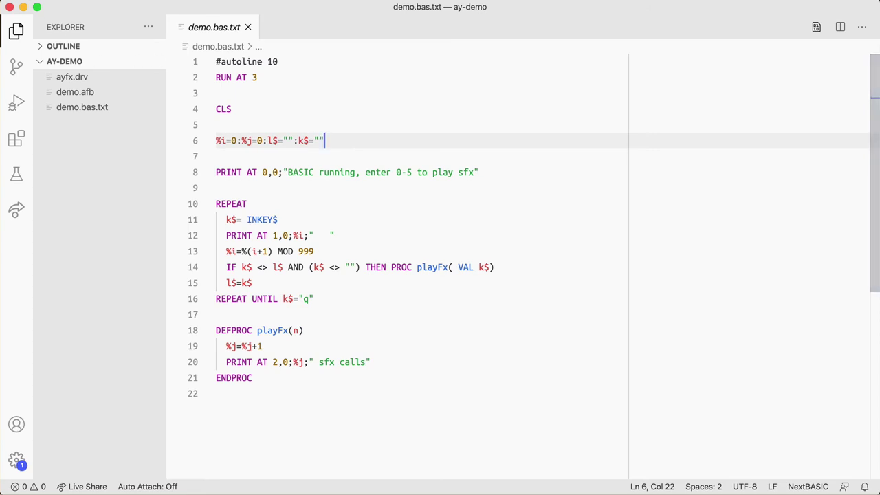
pyautogui.click(326, 106)
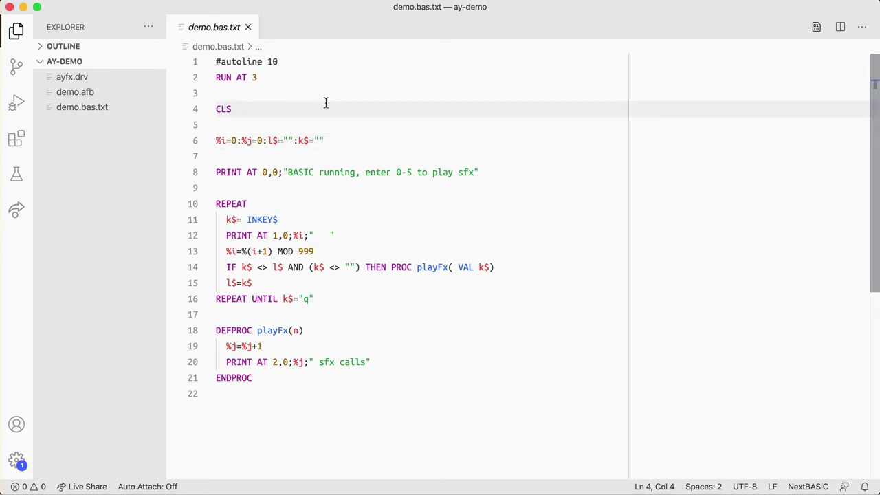
pyautogui.press('super+shift+Return')
pyautogui.press('super+shift+Return')
pyautogui.write('.')
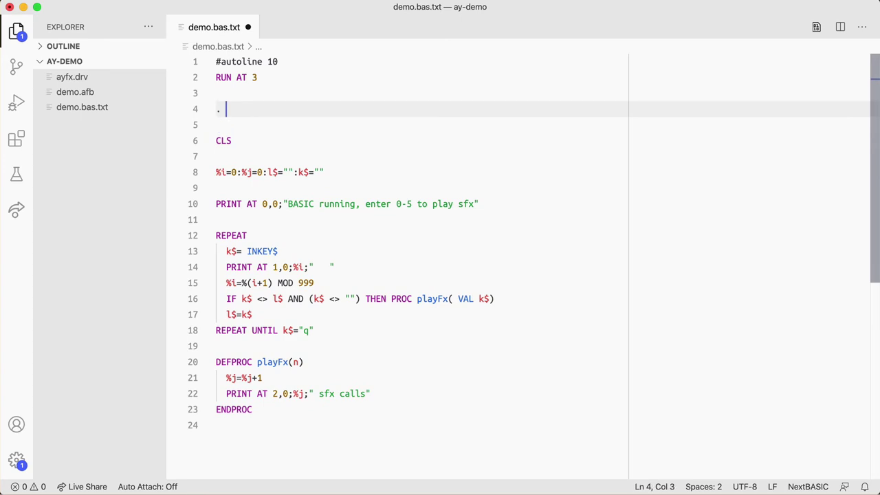
pyautogui.press('BackSpace')
pyautogui.write('lis')
pyautogui.press('BackSpace')
pyautogui.press('BackSpace')
pyautogui.press('BackSpace')
pyautogui.write('ist')
pyautogui.write('tall "')
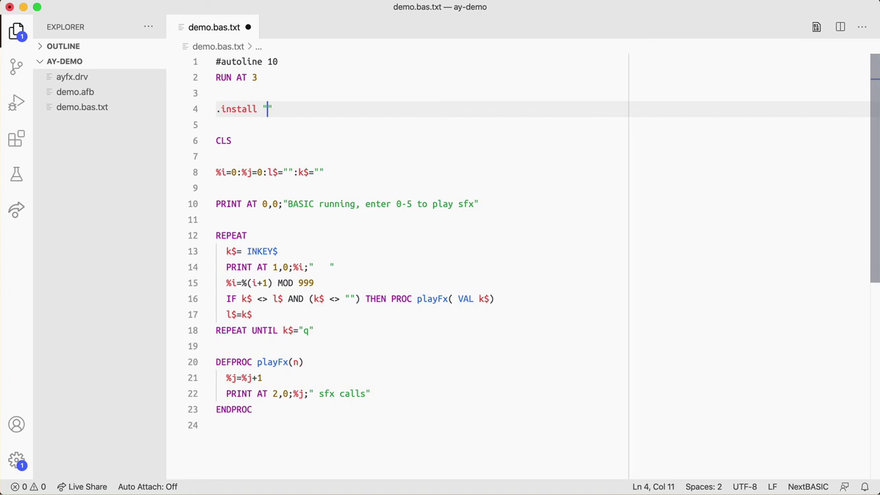
pyautogui.write('ayfx.drv"')
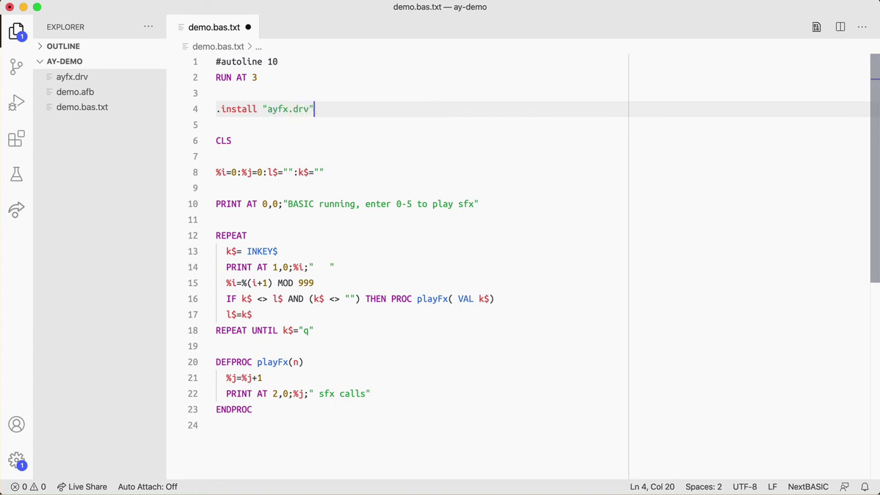
pyautogui.press('Return')
# Step: Add a 'DRIVER 49,1,20' driver initialisation line below the install line
pyautogui.write('DRIVER')
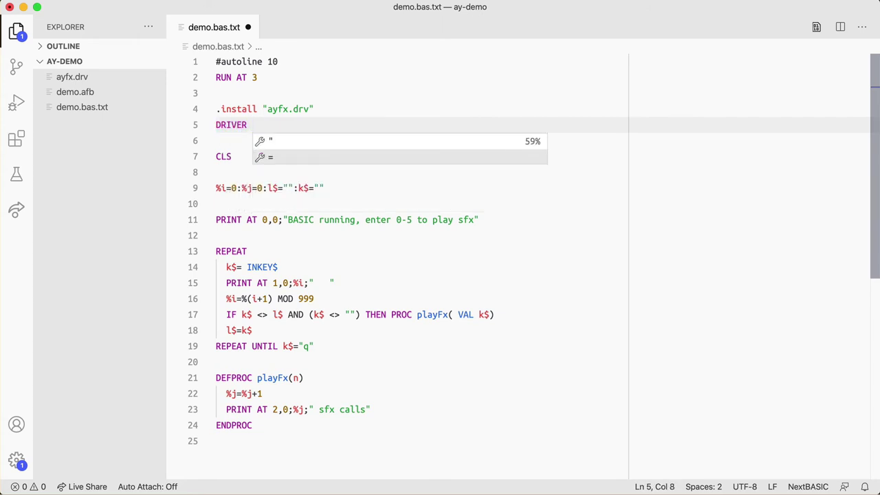
pyautogui.write('49')
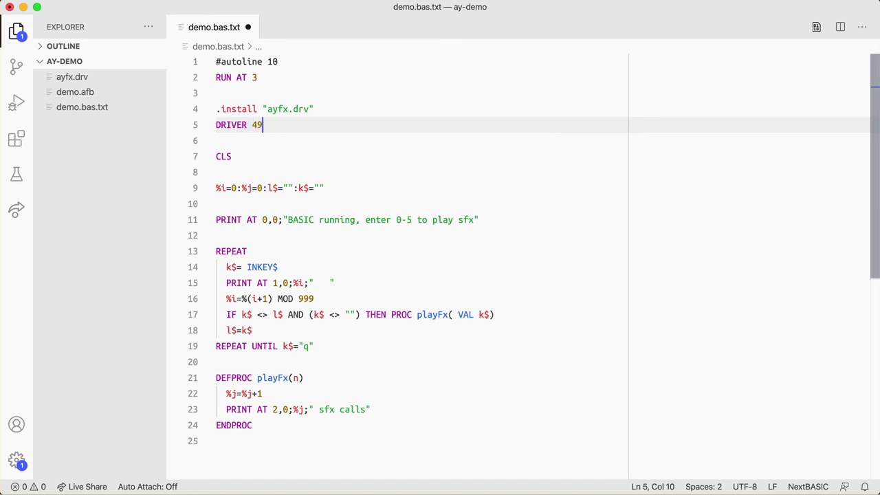
pyautogui.write(',')
pyautogui.press('Left')
pyautogui.hotkey('shift', 'Left')
pyautogui.hotkey('shift', 'Left')
pyautogui.press('End')
pyautogui.write('1,')
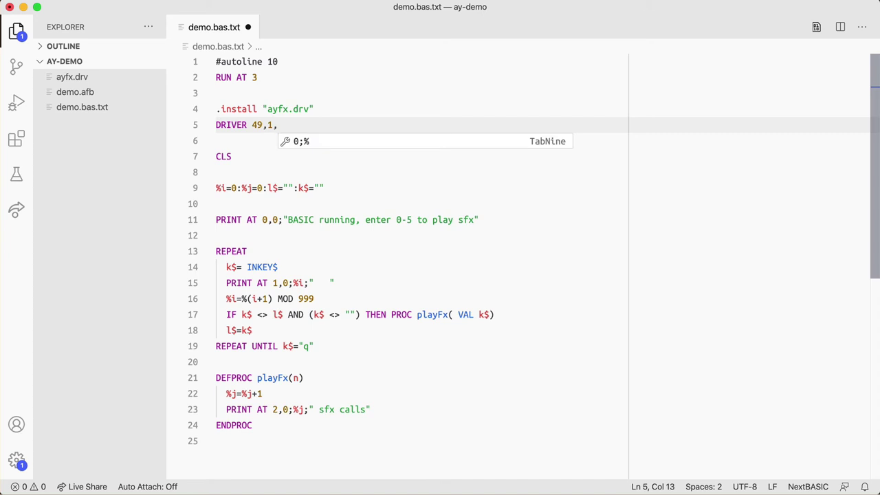
pyautogui.write('20')
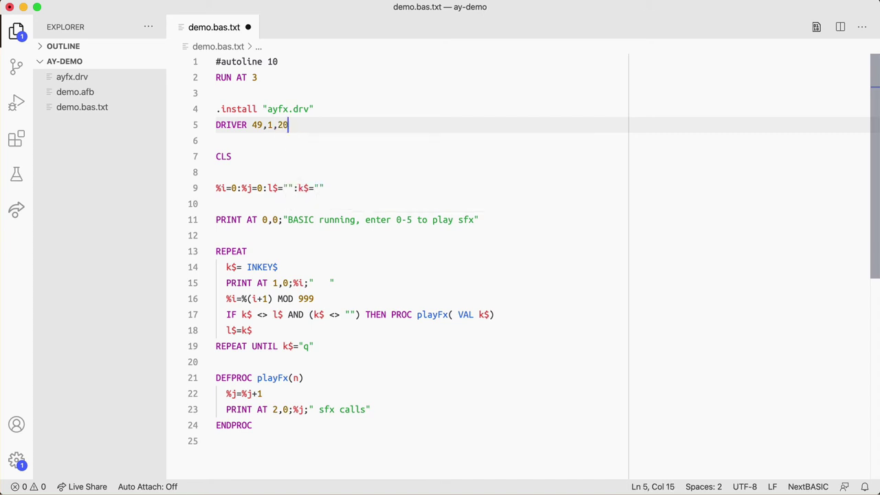
# Step: Add a 'LOAD "demo.afb" BANK 20' line after the install line
pyautogui.click(315, 108)
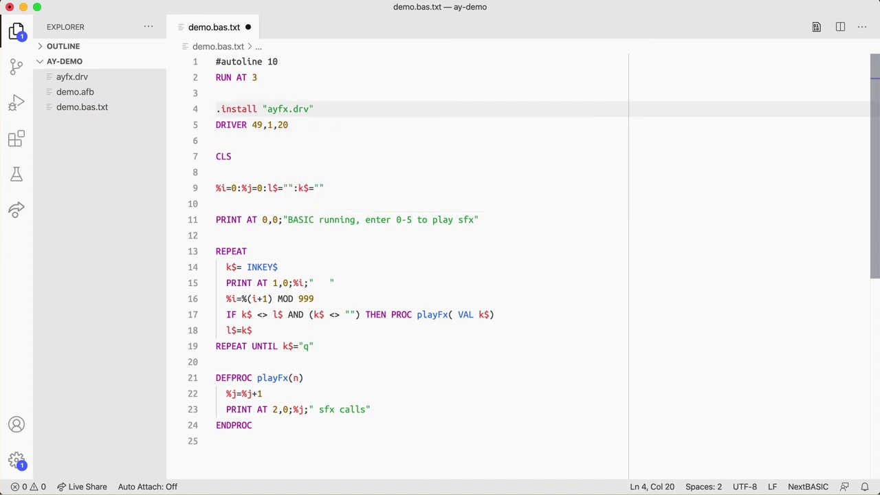
pyautogui.press('Return')
pyautogui.press('Return')
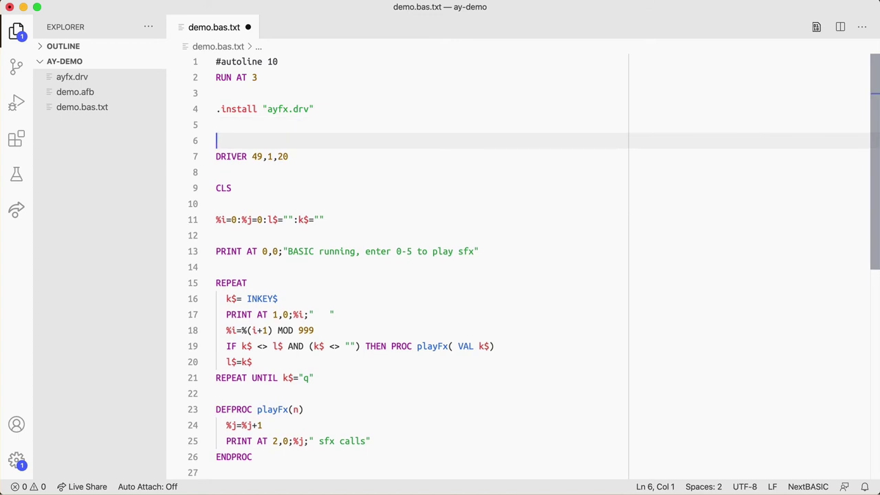
pyautogui.write('LOAD "')
pyautogui.write('demo.afb"')
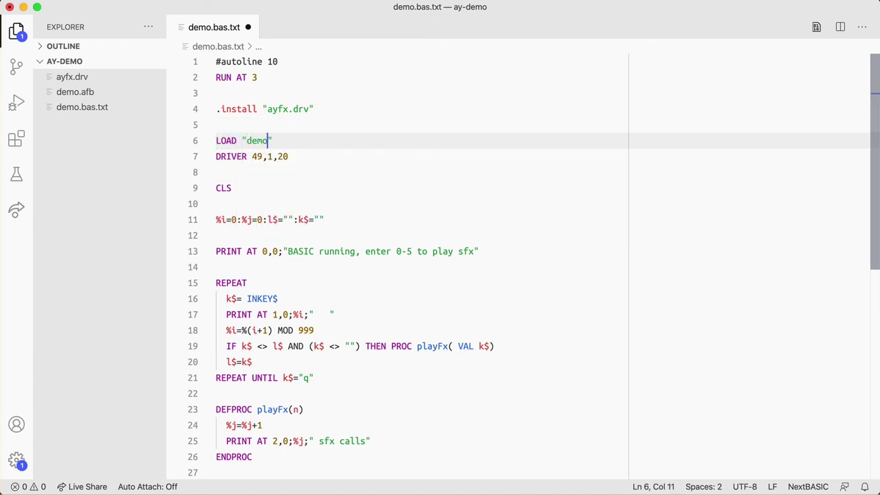
pyautogui.write(' BANK 20')
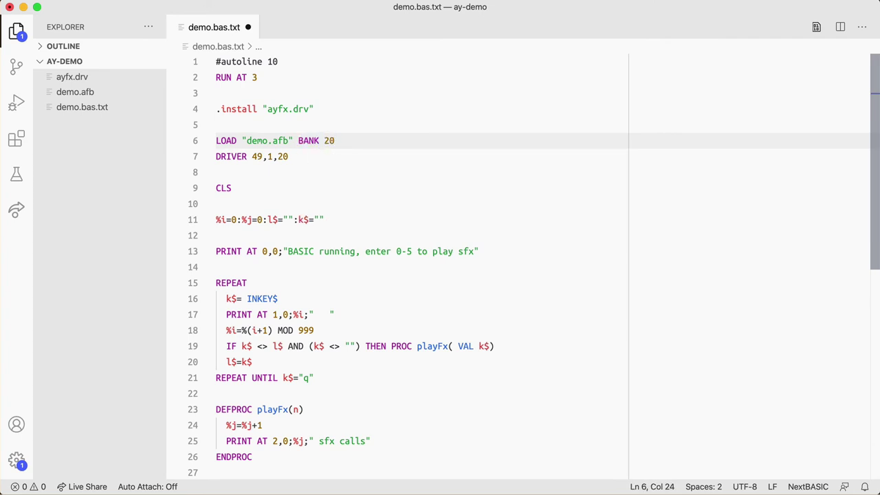
# Step: Change bank 20 to 25 in both the LOAD and DRIVER lines, then save
pyautogui.hotkey('shift', 'Left')
pyautogui.hotkey('shift', 'Left')
pyautogui.press('Down')
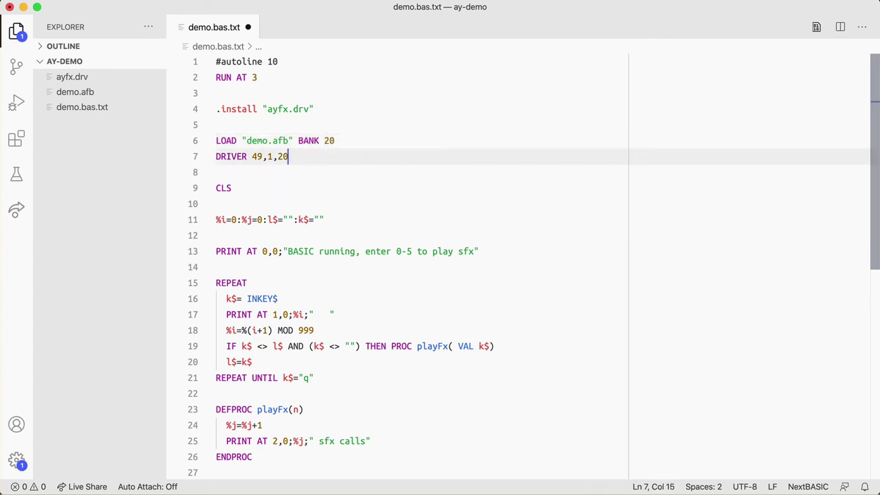
pyautogui.hotkey('shift', 'Left')
pyautogui.hotkey('shift', 'Left')
pyautogui.press('Right')
pyautogui.hotkey('shift', 'Home')
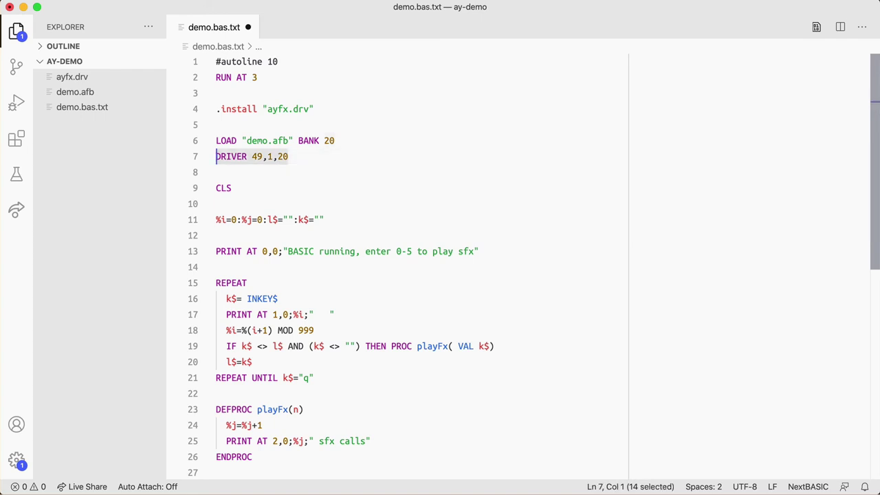
pyautogui.press('Right')
pyautogui.press('Up')
pyautogui.press('End')
pyautogui.hotkey('shift', 'Left')
pyautogui.hotkey('shift', 'Left')
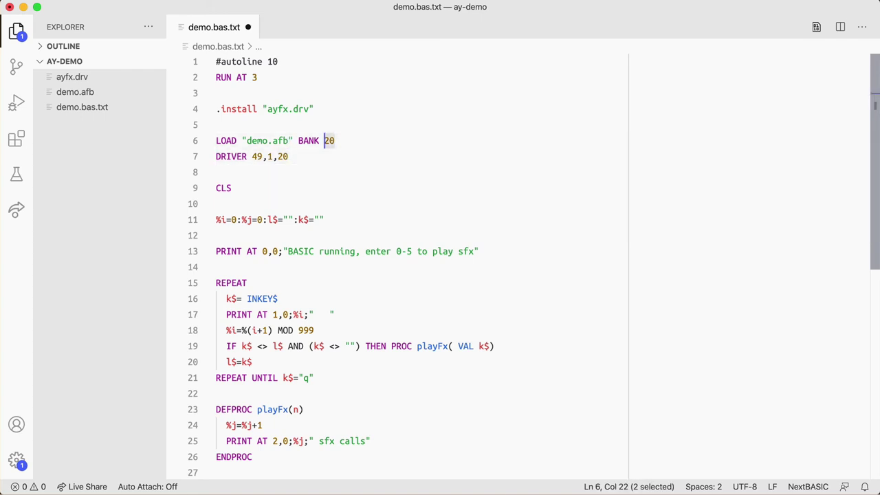
pyautogui.write('25')
pyautogui.press('Down')
pyautogui.hotkey('shift', 'Left')
pyautogui.hotkey('shift', 'Left')
pyautogui.write('25')
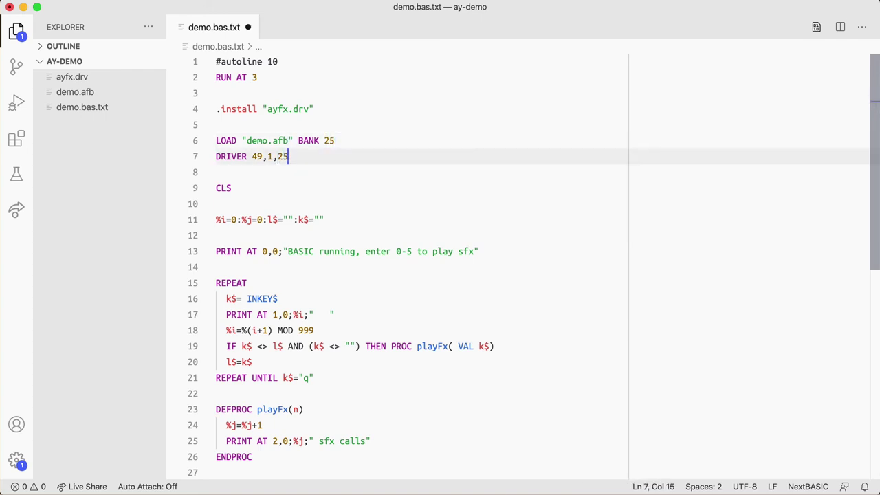
pyautogui.press('super+s')
pyautogui.press('Down')
pyautogui.press('Down')
pyautogui.press('Down')
pyautogui.press('Down')
pyautogui.press('Down')
pyautogui.press('Down')
pyautogui.press('Down')
pyautogui.press('Down')
pyautogui.press('Down')
pyautogui.press('Down')
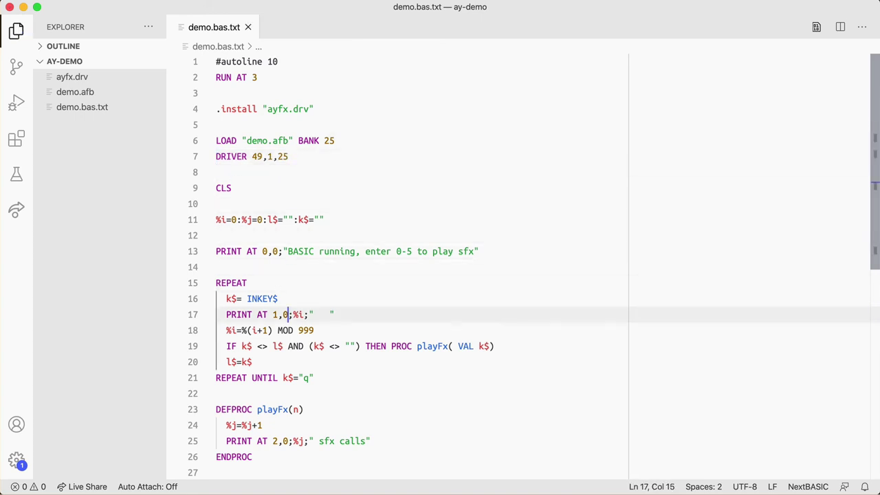
# Step: Add 'DRIVER 49,2,n' under DEFPROC playFx(n) and save demo.bas.txt
pyautogui.scroll(-2, 300, 165)
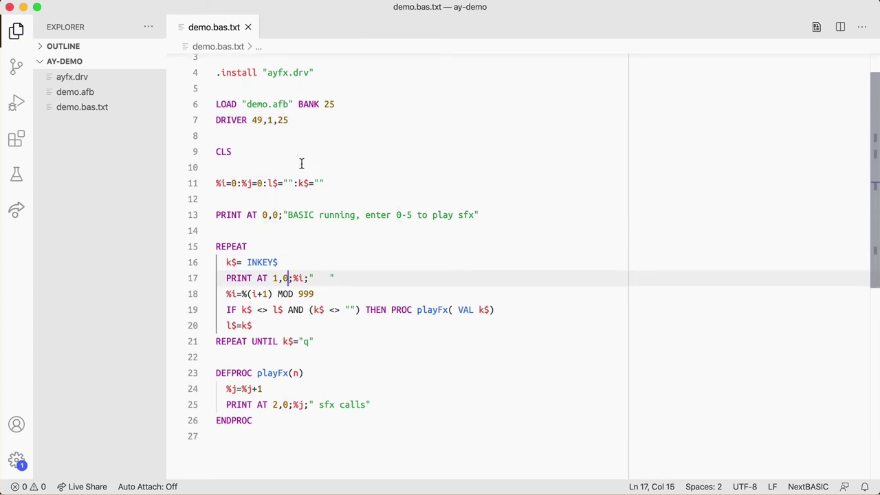
pyautogui.click(321, 376)
pyautogui.press('Return')
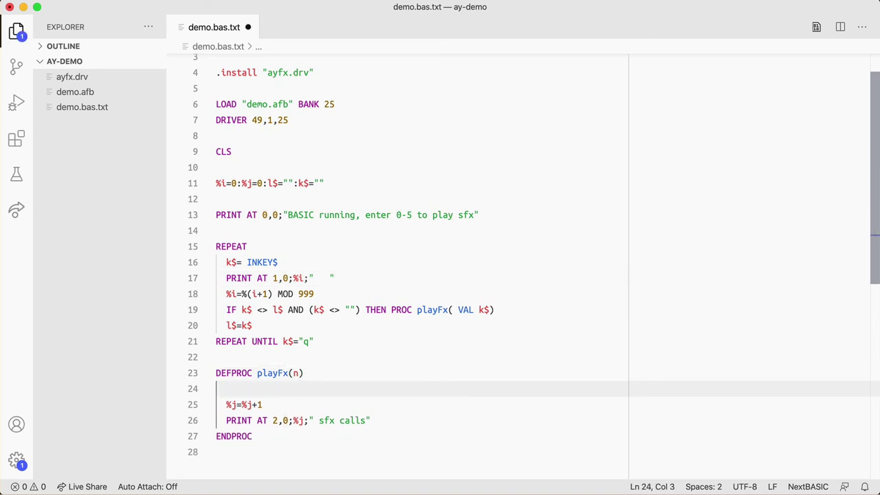
pyautogui.write('DRIVER ')
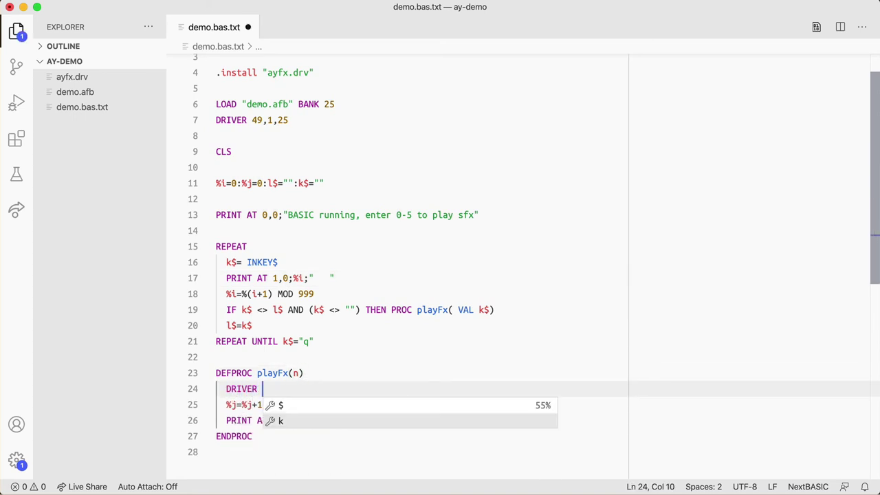
pyautogui.write('49')
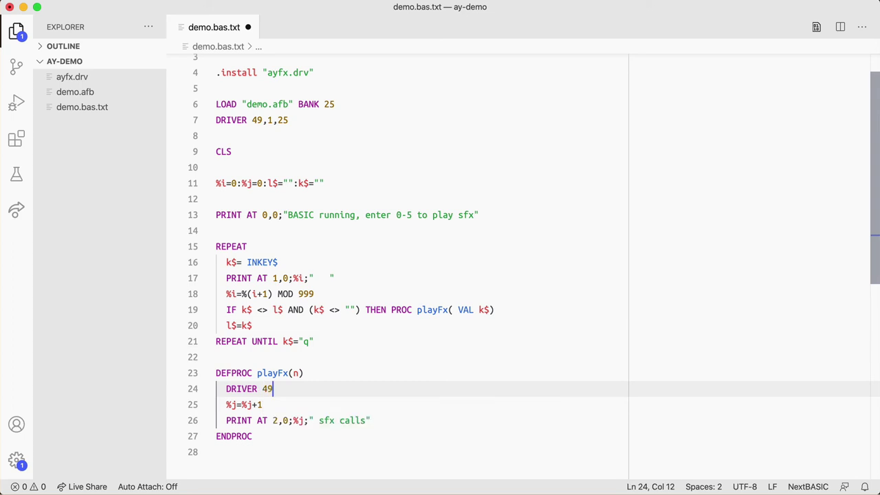
pyautogui.write(',2')
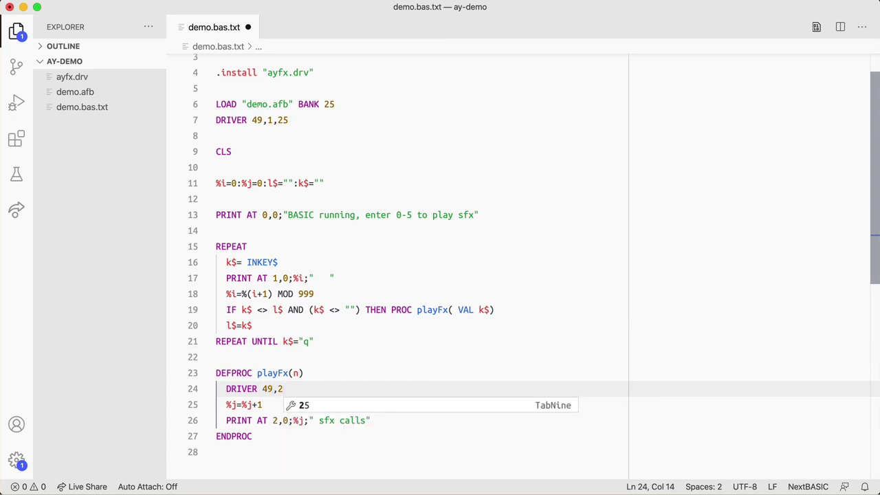
pyautogui.write(',')
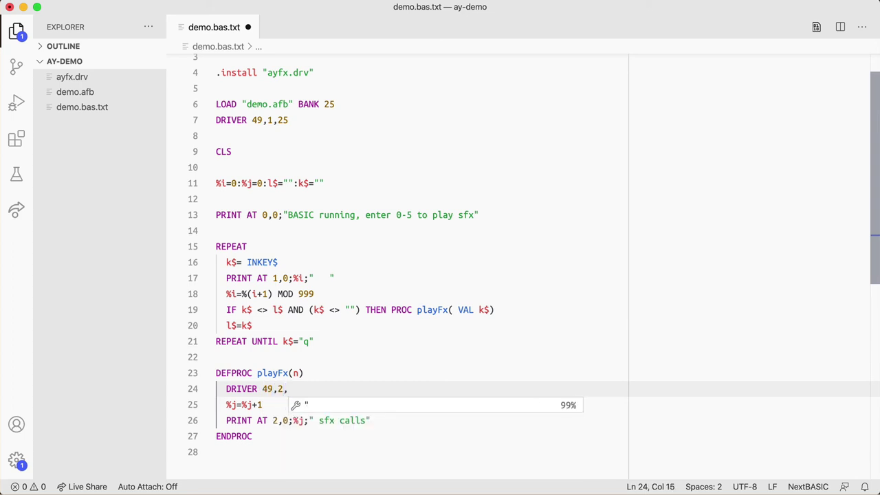
pyautogui.click(293, 373)
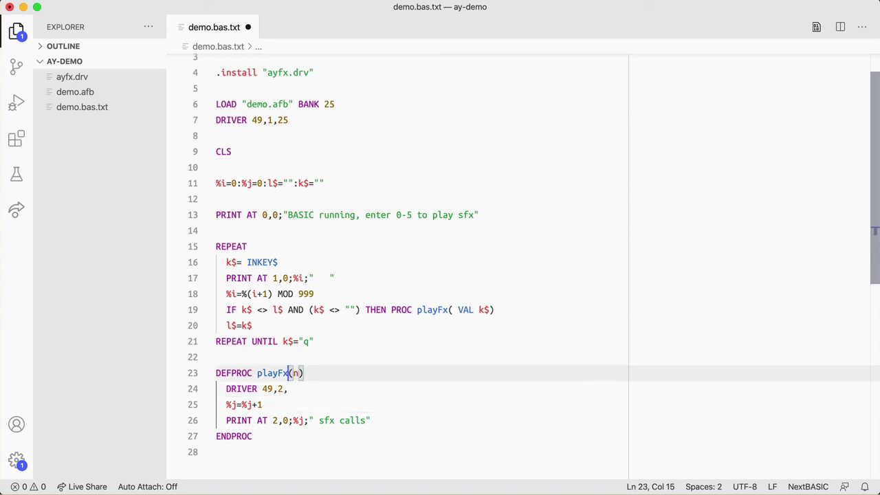
pyautogui.press('Right')
pyautogui.click(288, 388)
pyautogui.write('n')
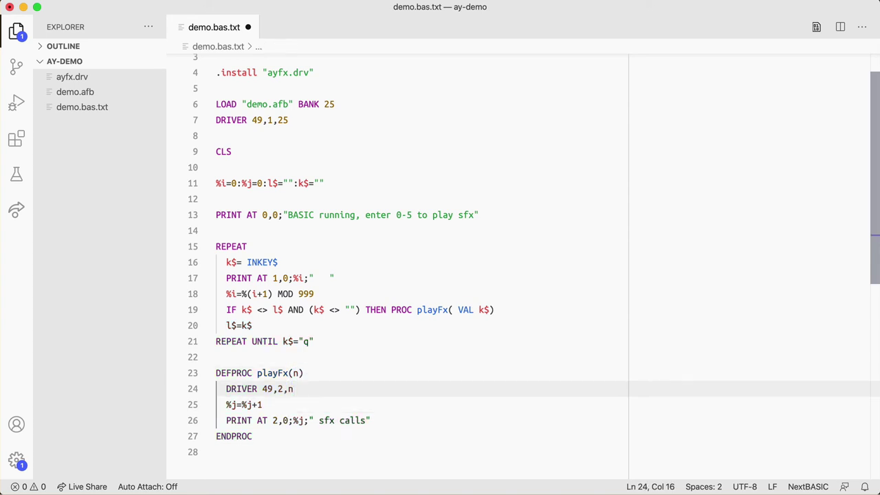
pyautogui.press('super+s')
pyautogui.press('super+Tab')
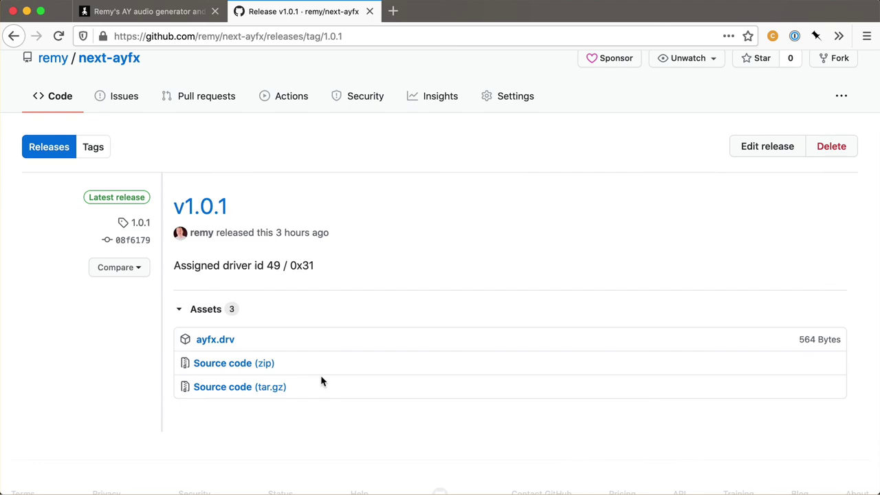
# Step: On the 1.0.1 code page, read the README's Driver API bank_id and effects_id arguments
pyautogui.click(58, 97)
pyautogui.scroll(-10, 460, 241)
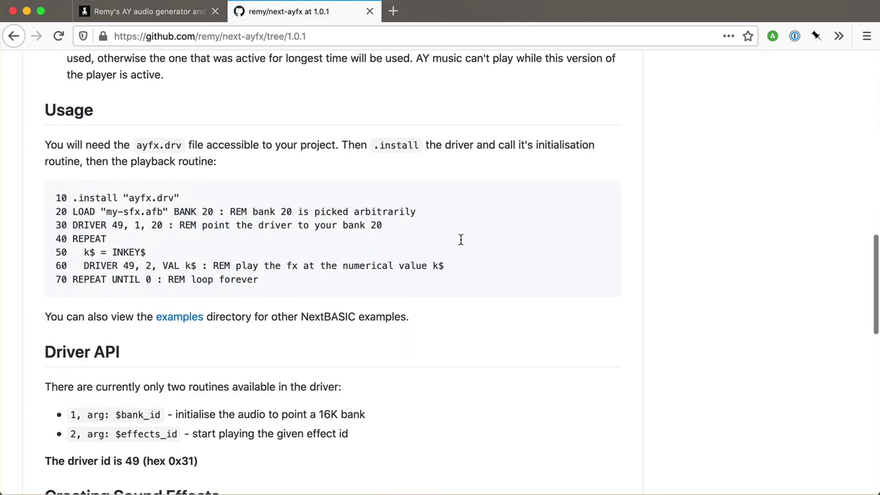
pyautogui.scroll(-5, 461, 240)
pyautogui.moveTo(68, 266); pyautogui.dragTo(374, 287)
pyautogui.click(381, 289)
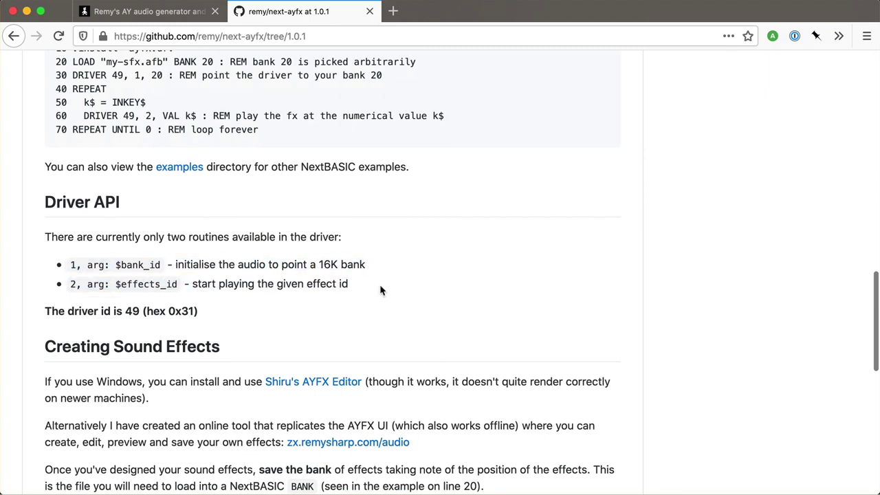
pyautogui.doubleClick(138, 265)
pyautogui.doubleClick(136, 285)
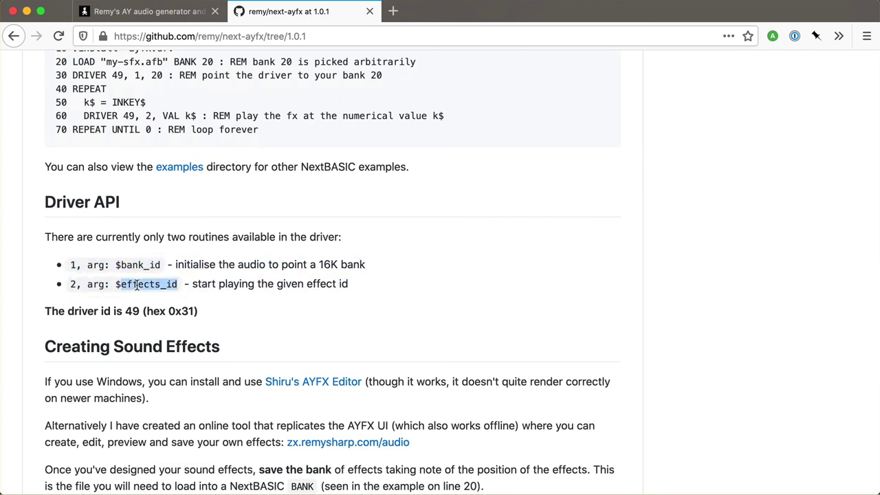
# Step: In the editor, change the DRIVER line's last argument to end with ',n'
pyautogui.press('super+Tab')
pyautogui.press('BackSpace')
pyautogui.press('BackSpace')
pyautogui.write(',n')
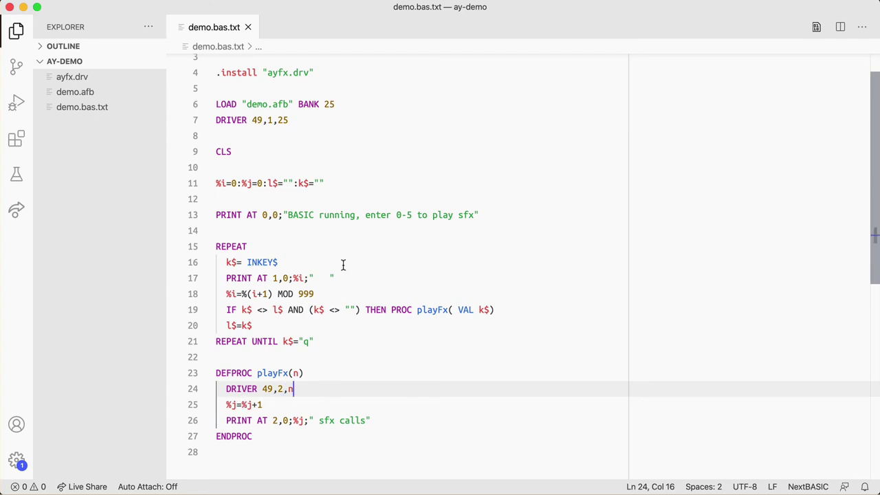
pyautogui.scroll(2, 343, 264)
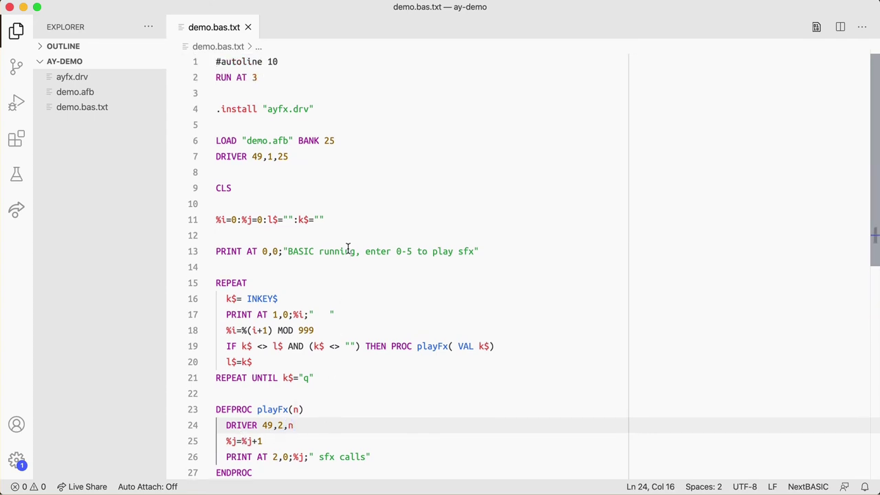
pyautogui.click(275, 108)
pyautogui.click(253, 142)
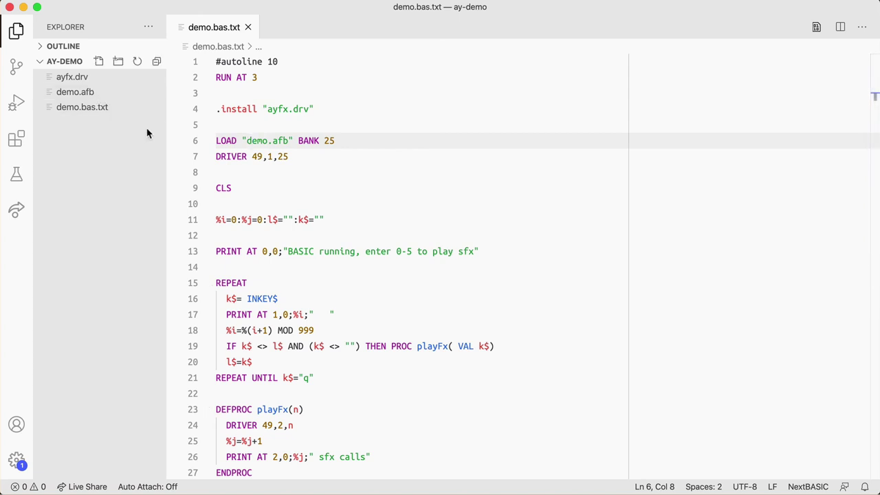
pyautogui.click(337, 226)
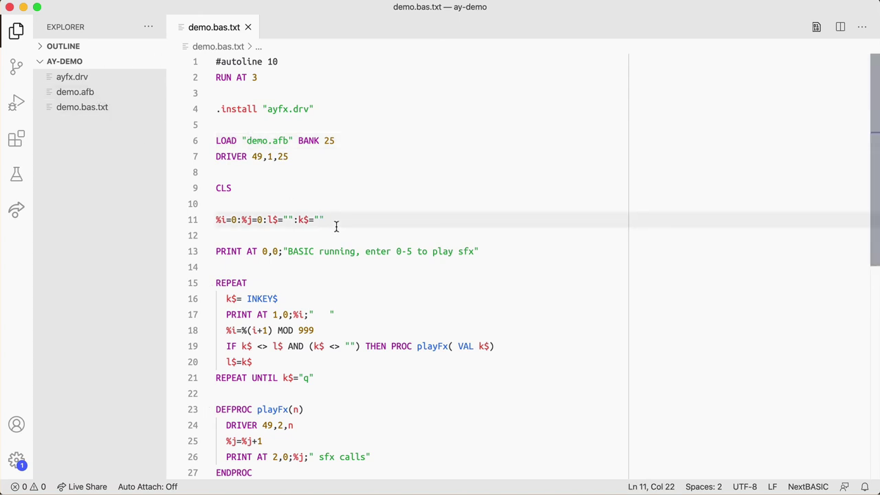
pyautogui.press('F5')
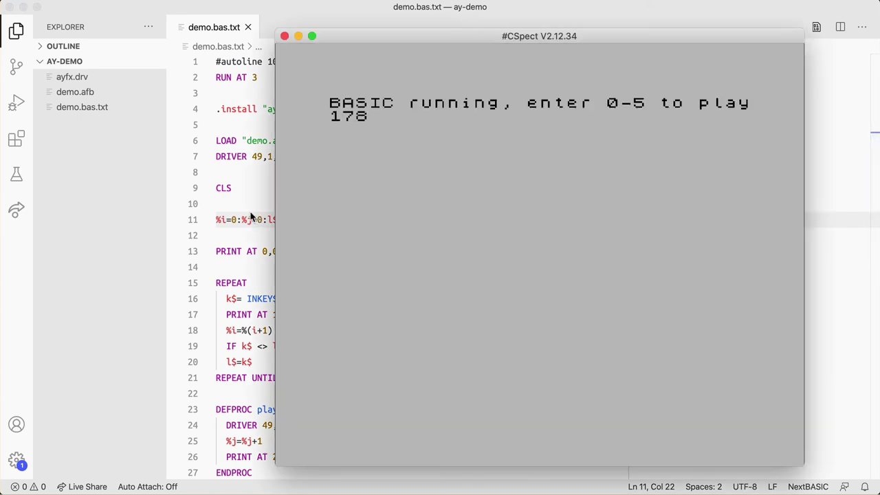
pyautogui.press('1')
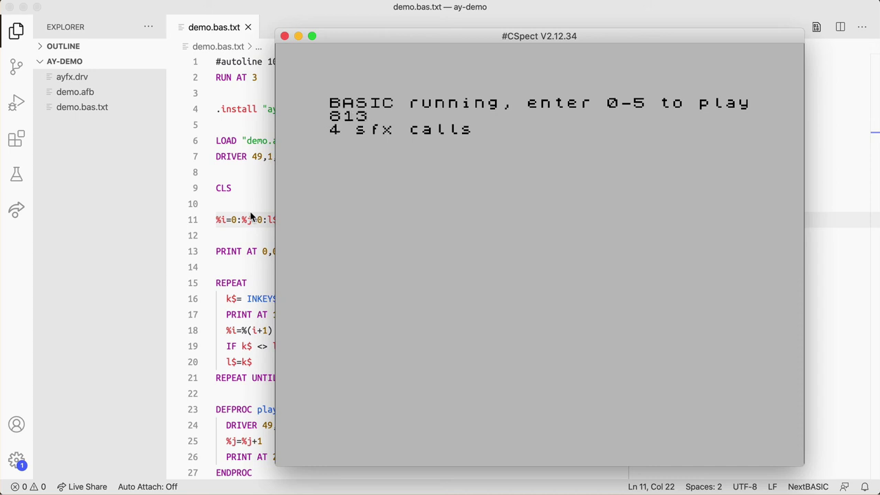
pyautogui.press('2')
pyautogui.press('1')
pyautogui.press('1')
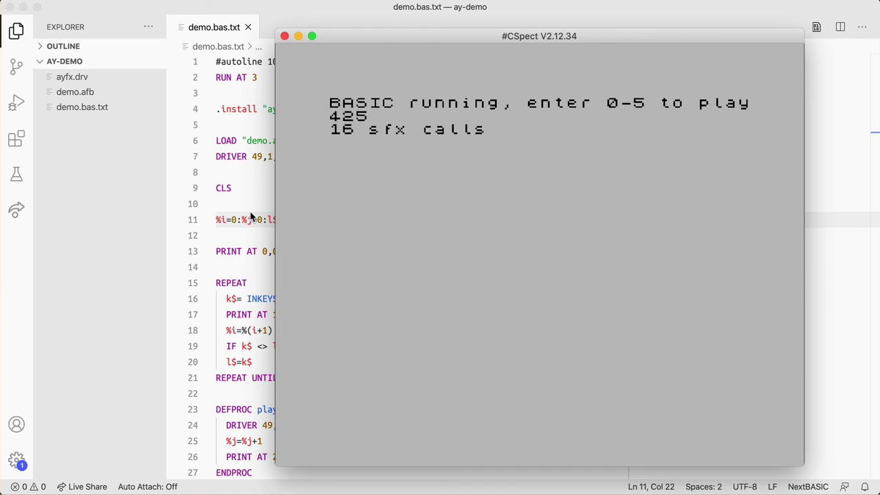
pyautogui.press('1')
pyautogui.press('1')
pyautogui.press('Escape')
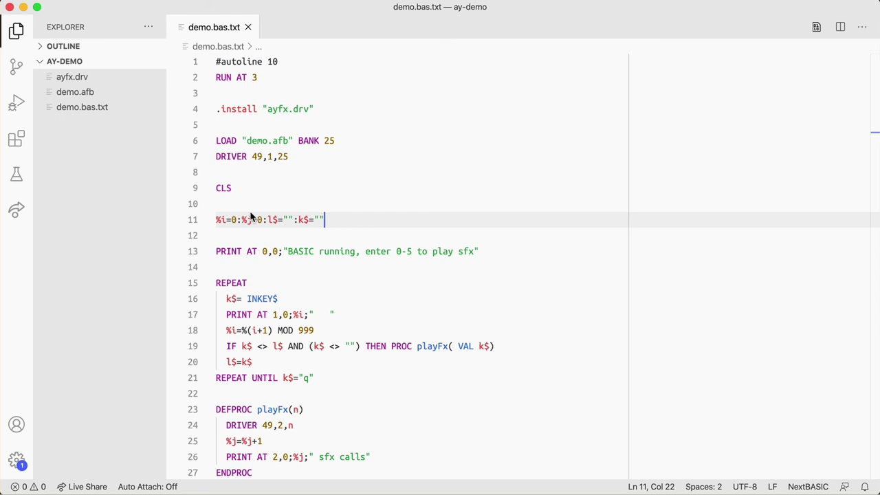
# Step: Review the 'DRIVER 49,2,n' playback line in demo.bas.txt
pyautogui.press('Down')
pyautogui.press('Down')
pyautogui.press('Down')
pyautogui.press('Down')
pyautogui.press('Down')
pyautogui.press('Down')
pyautogui.press('Down')
pyautogui.press('Down')
pyautogui.press('Down')
pyautogui.press('Down')
pyautogui.press('Down')
pyautogui.press('Down')
pyautogui.press('Down')
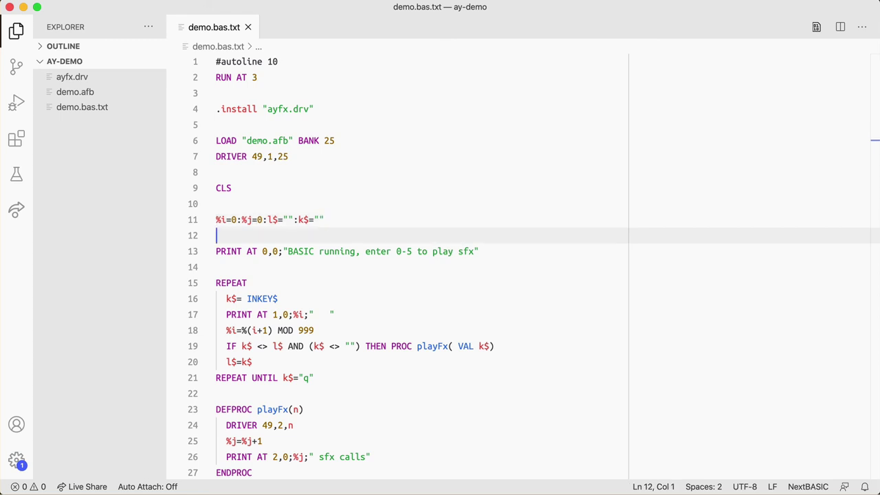
pyautogui.hotkey('shift', 'Home')
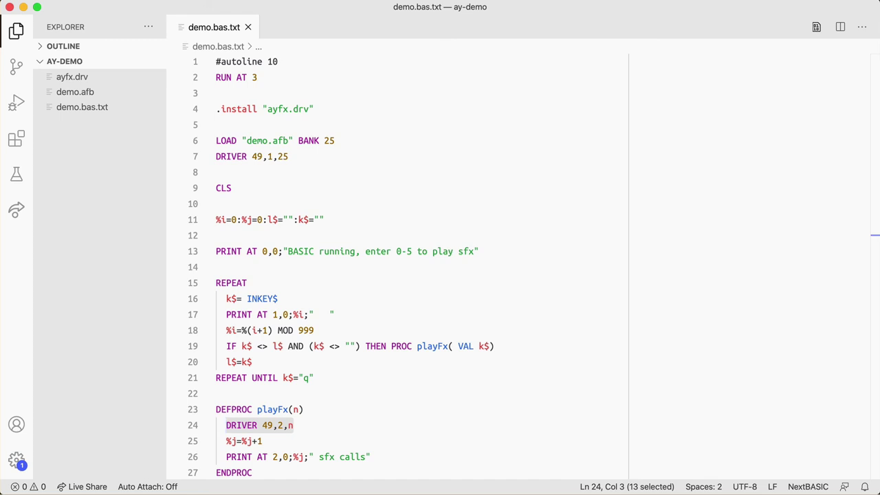
pyautogui.press('End')
# Step: Read the README's Known issues, including 'Your mileage will vary', then return to the AY audio generator
pyautogui.press('super+Tab')
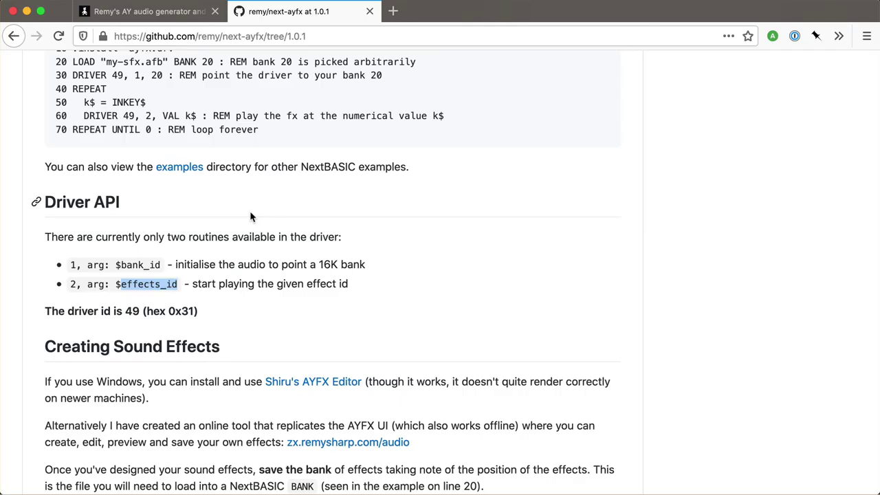
pyautogui.scroll(3, 313, 260)
pyautogui.scroll(3, 313, 260)
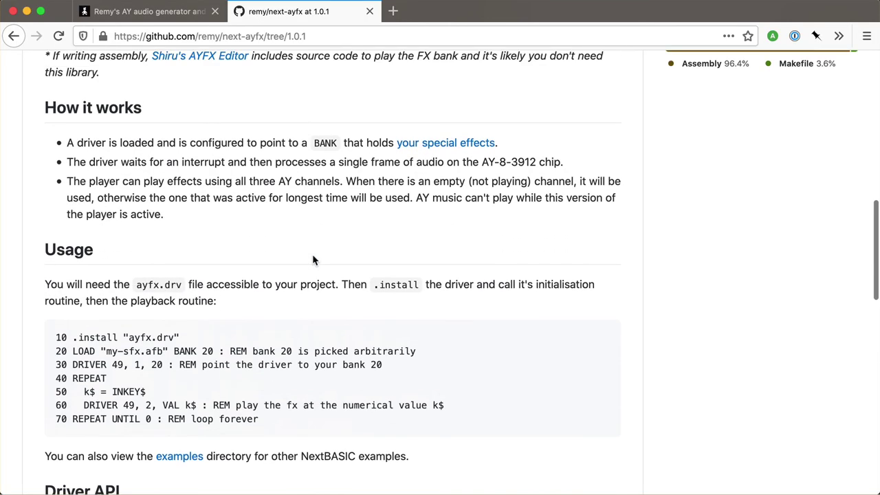
pyautogui.scroll(-10, 313, 258)
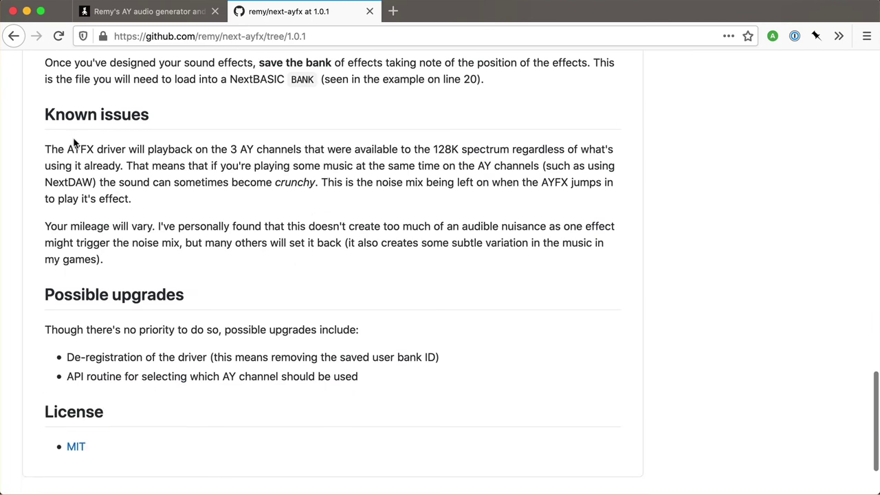
pyautogui.moveTo(34, 112); pyautogui.dragTo(256, 284)
pyautogui.click(256, 284)
pyautogui.tripleClick(167, 242)
pyautogui.click(167, 207)
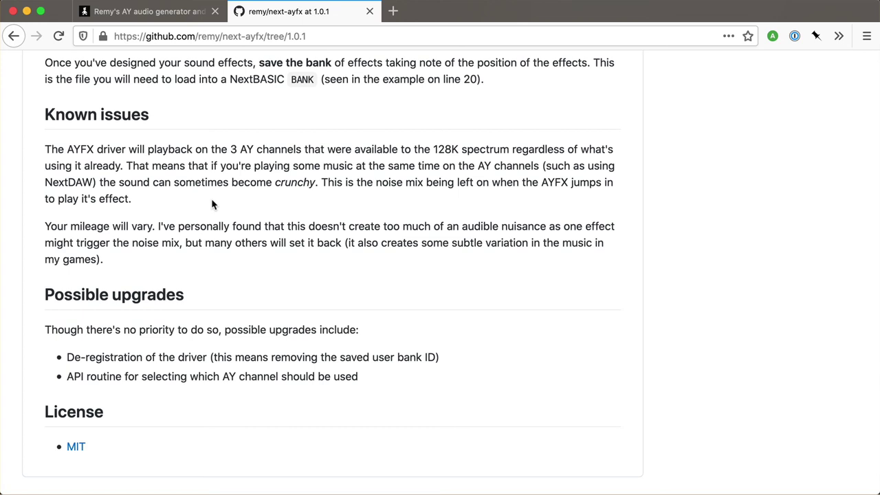
pyautogui.scroll(5, 214, 203)
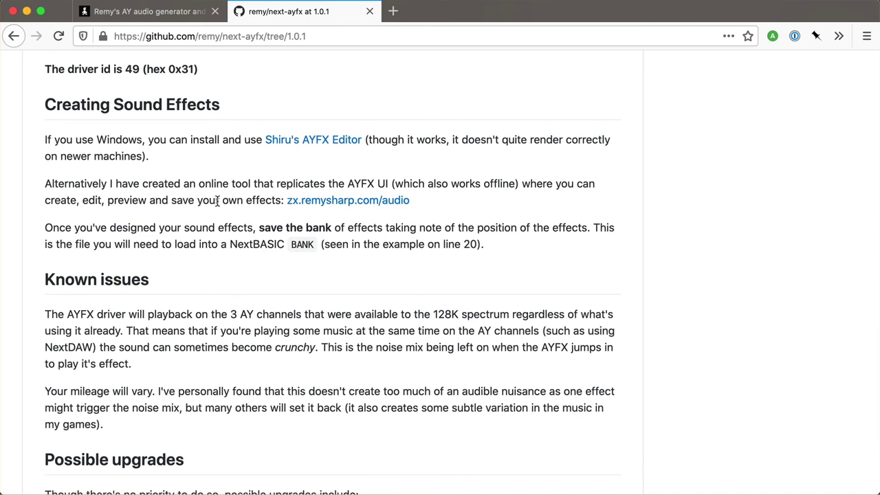
pyautogui.hotkey('ctrl', 'shift', 'Tab')
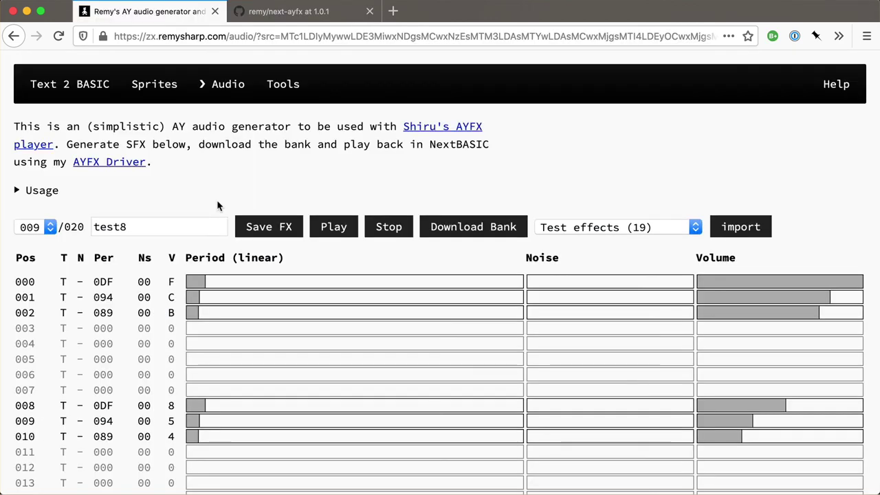
pyautogui.click(219, 191)
pyautogui.click(220, 191)
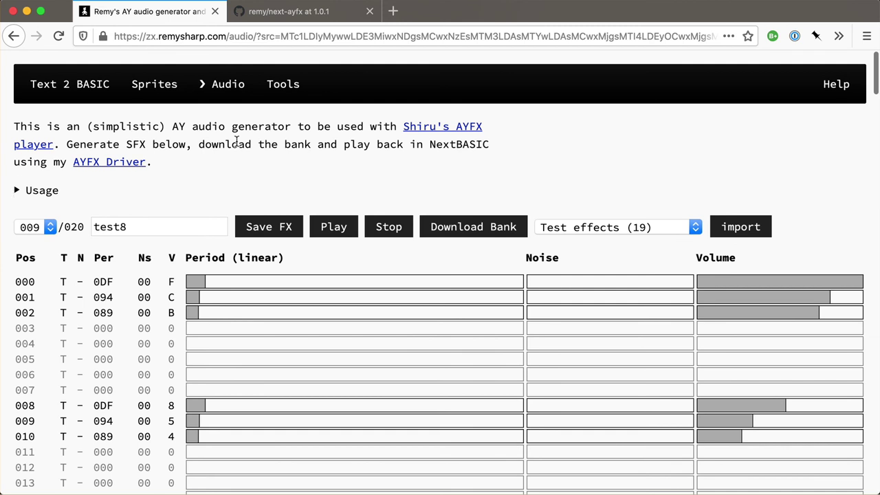